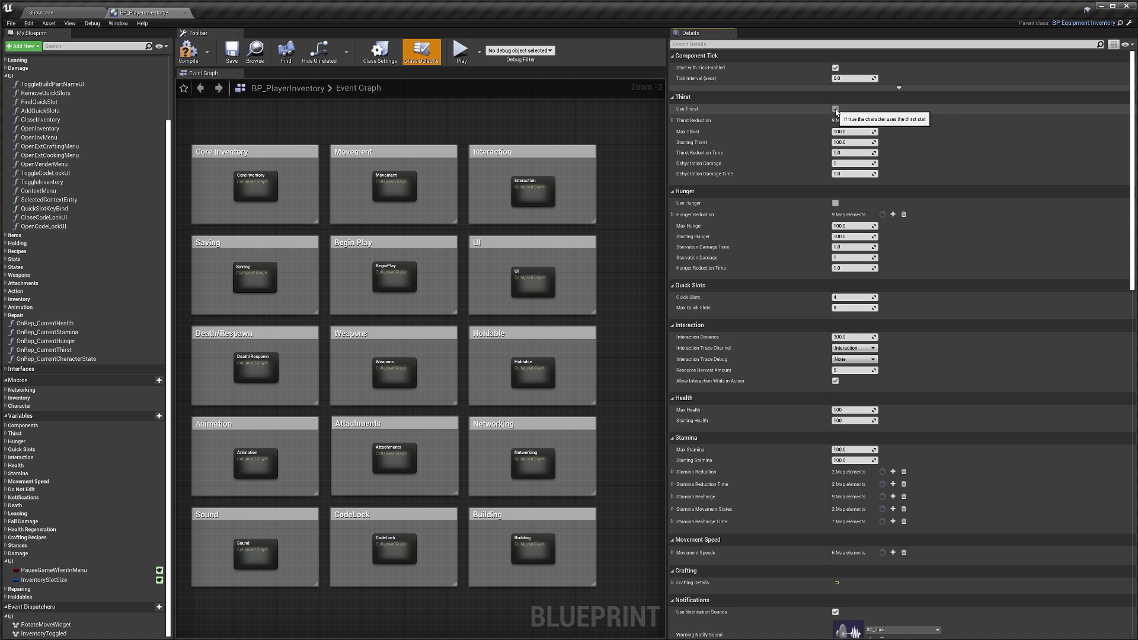
# Enable the Use Thirst and Use Hunger options in the player inventory's class defaults
pyautogui.click(835, 109)
pyautogui.click(836, 202)
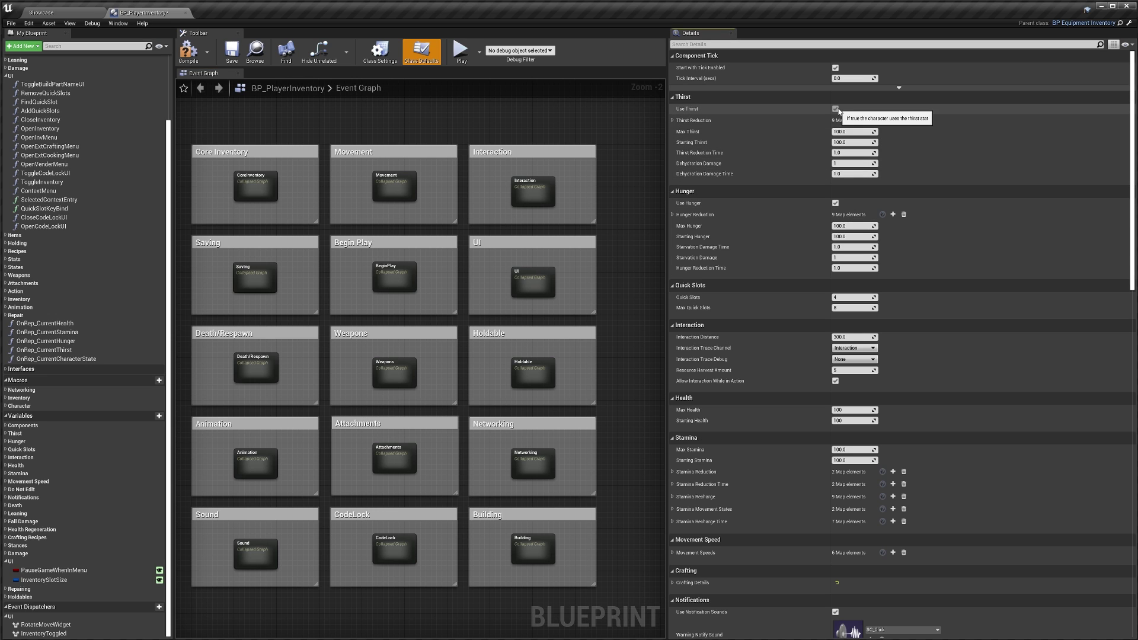
pyautogui.click(835, 203)
pyautogui.click(835, 202)
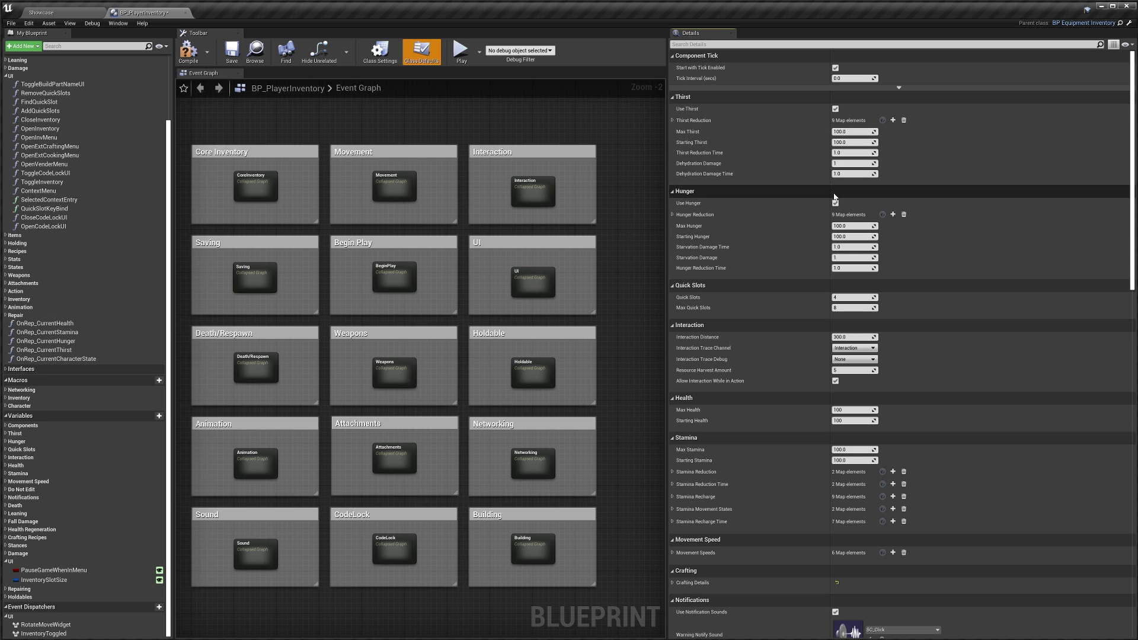
# Review the per-movement-state values in the Thirst Reduction and Hunger Reduction maps
pyautogui.click(745, 121)
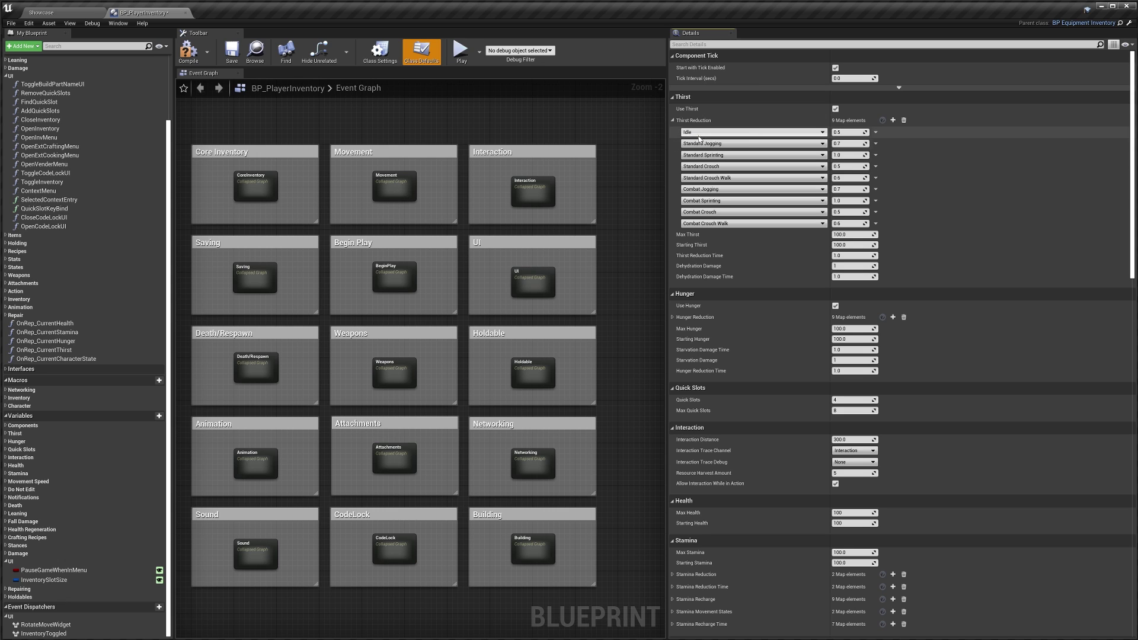
pyautogui.click(731, 121)
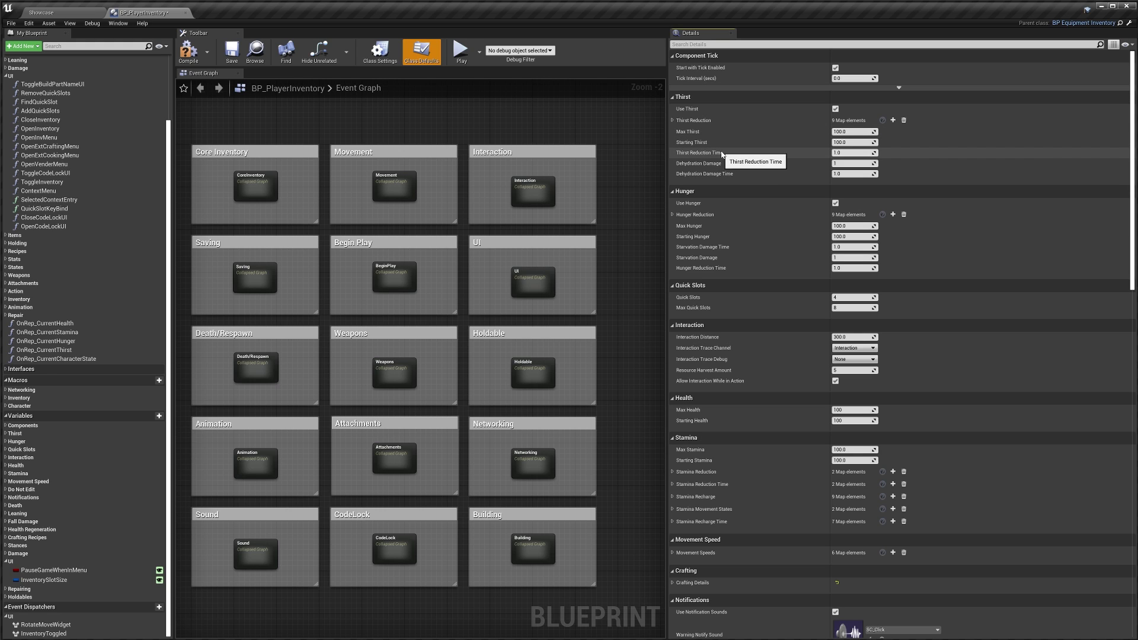
pyautogui.click(717, 120)
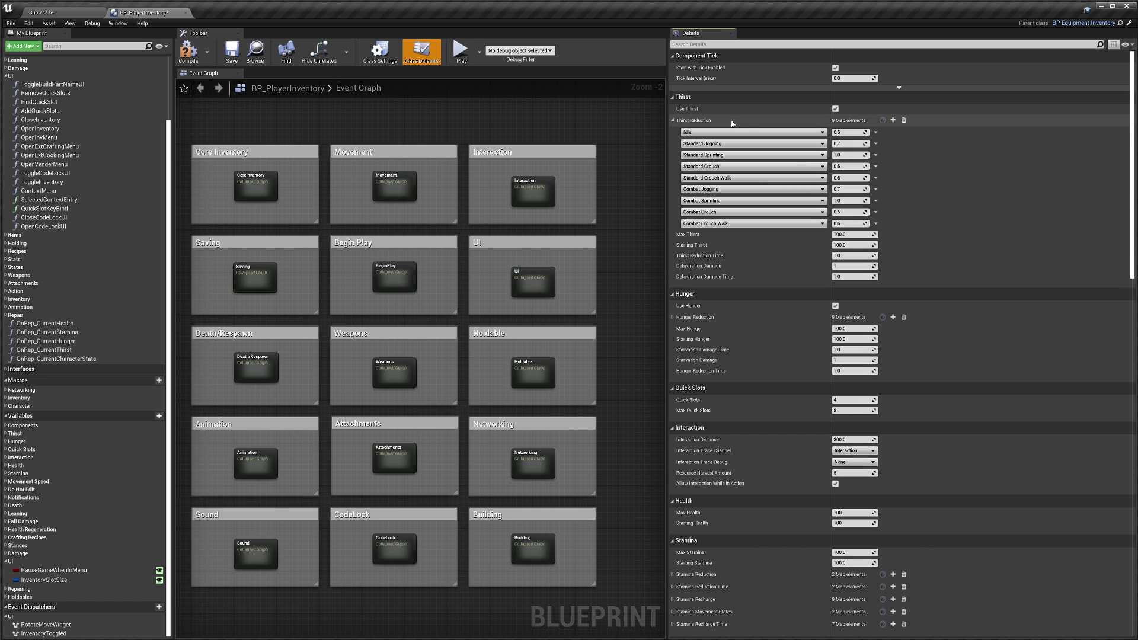
pyautogui.click(782, 121)
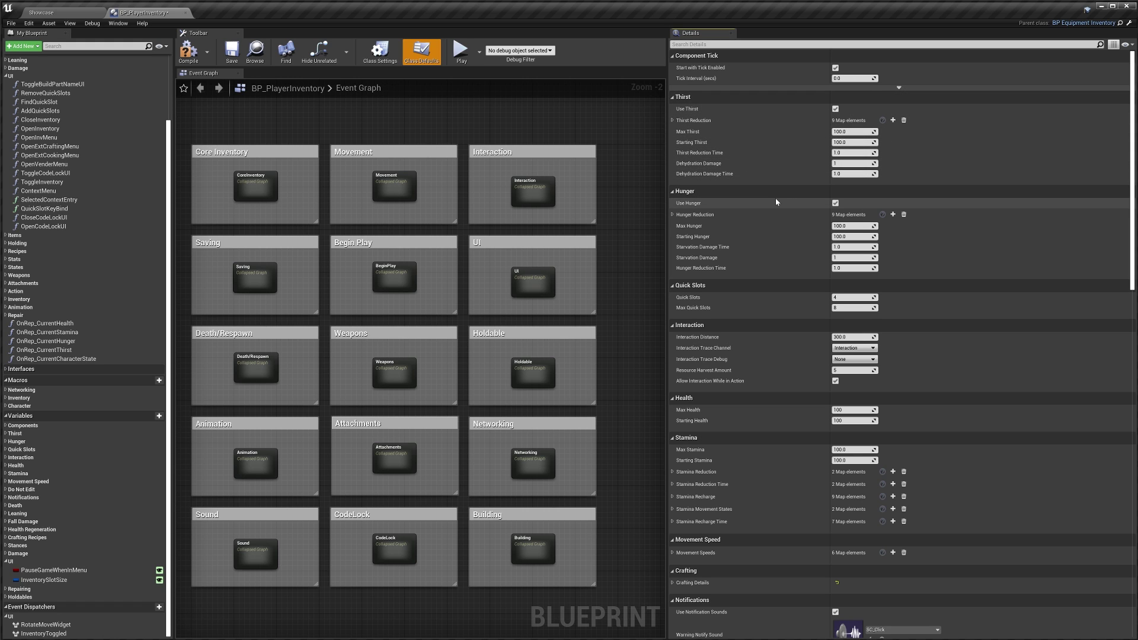
pyautogui.scroll(-1, 777, 202)
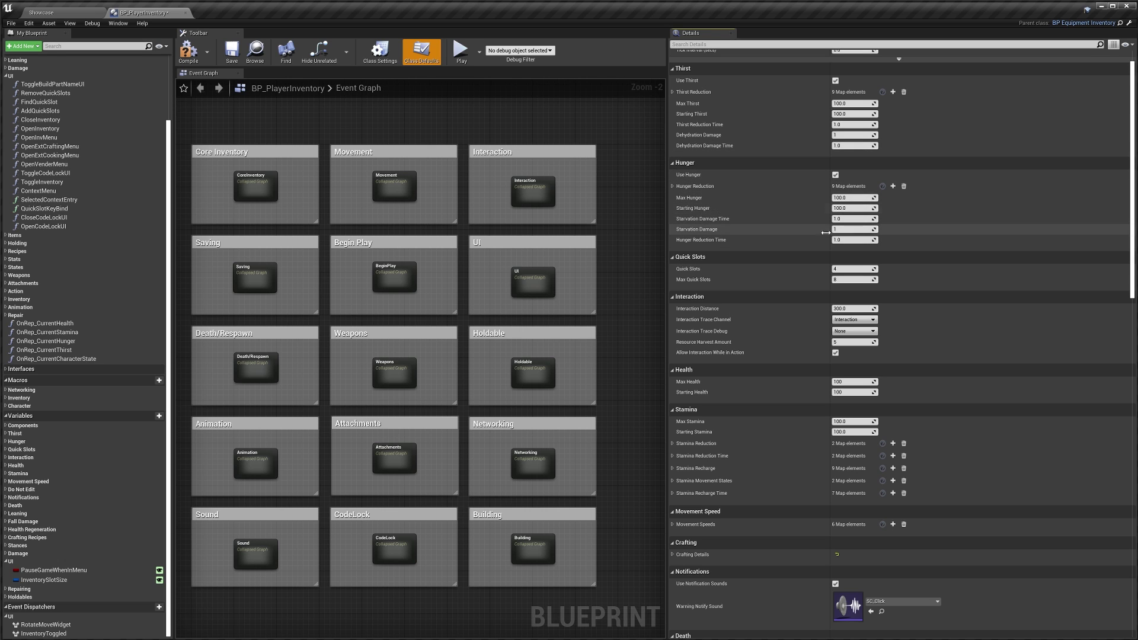
pyautogui.click(784, 187)
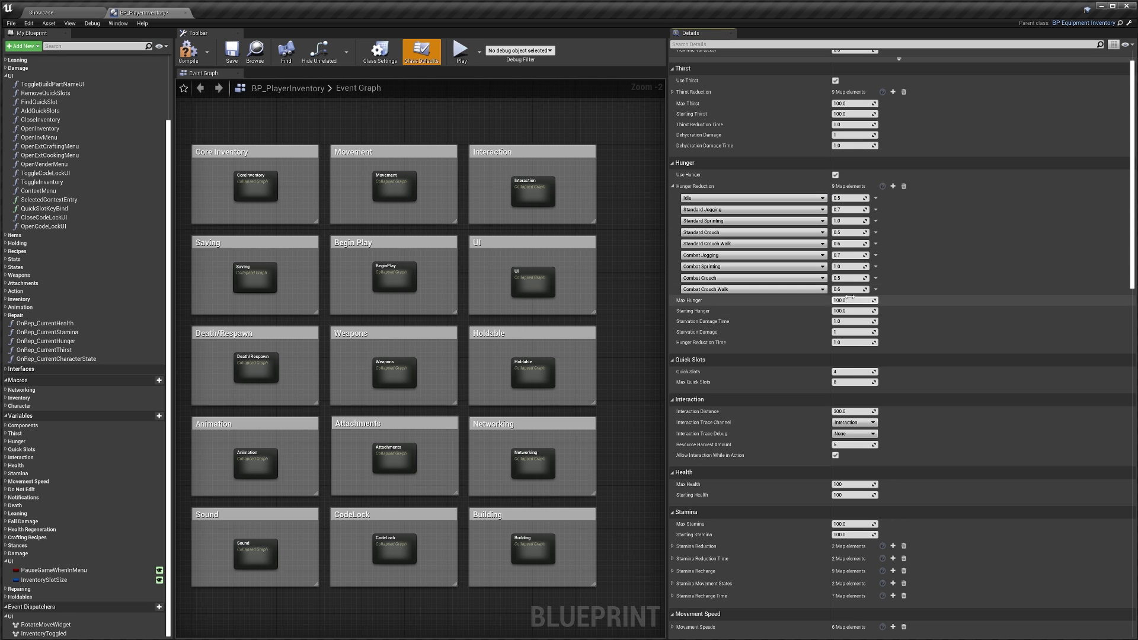
pyautogui.click(768, 186)
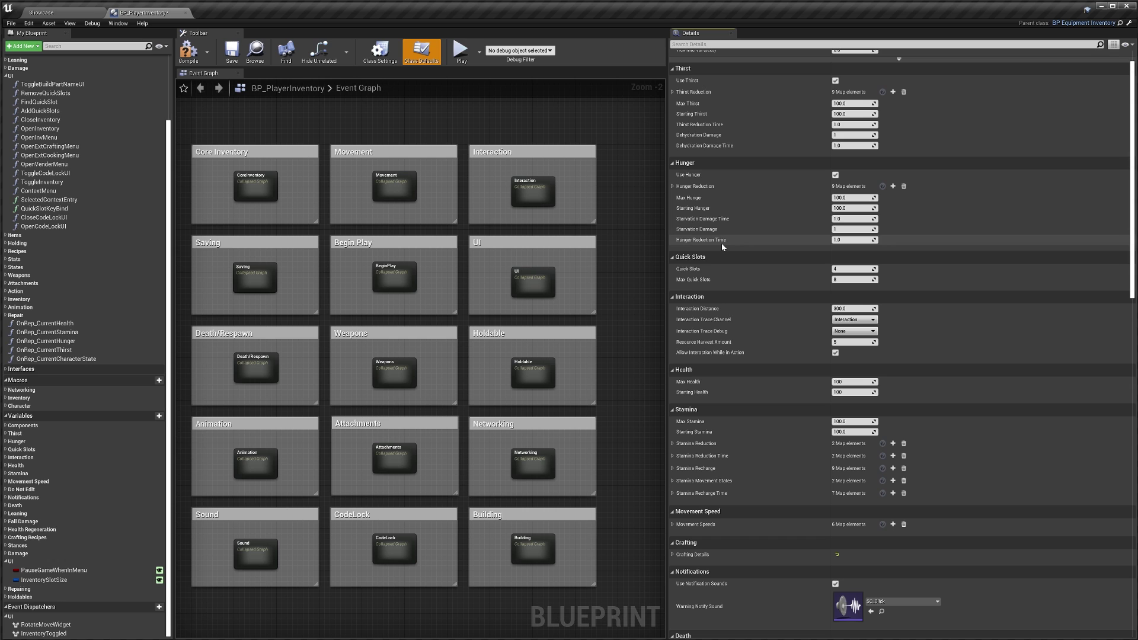
# Run the Showcase level briefly in the editor, stop it, and return to the BP_PlayerInventory blueprint
pyautogui.scroll(-3, 751, 278)
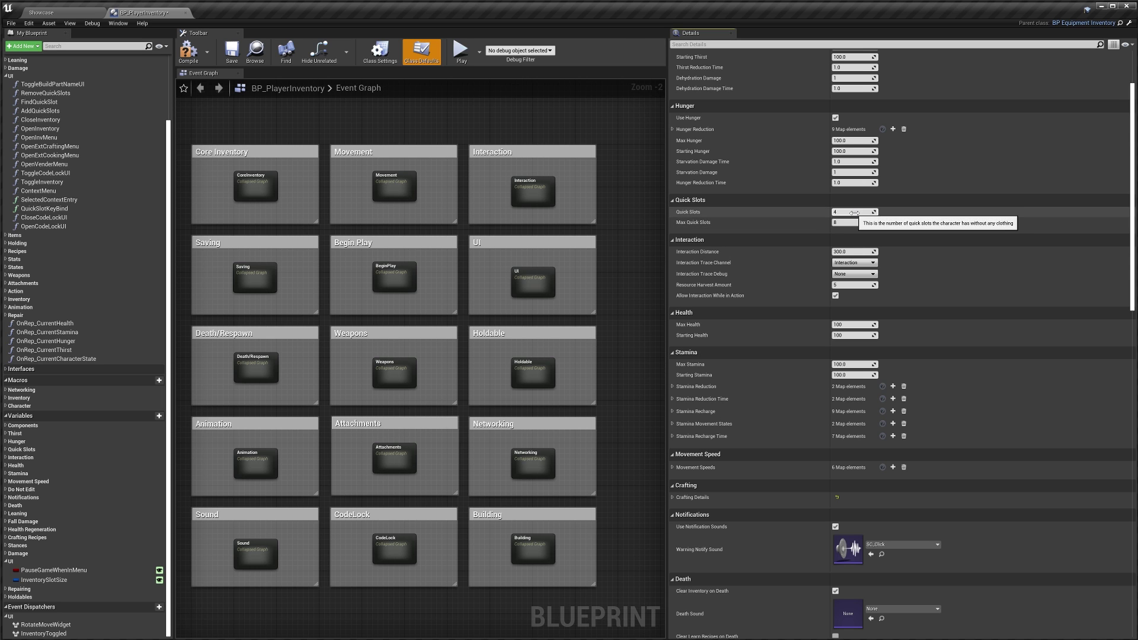
pyautogui.click(69, 14)
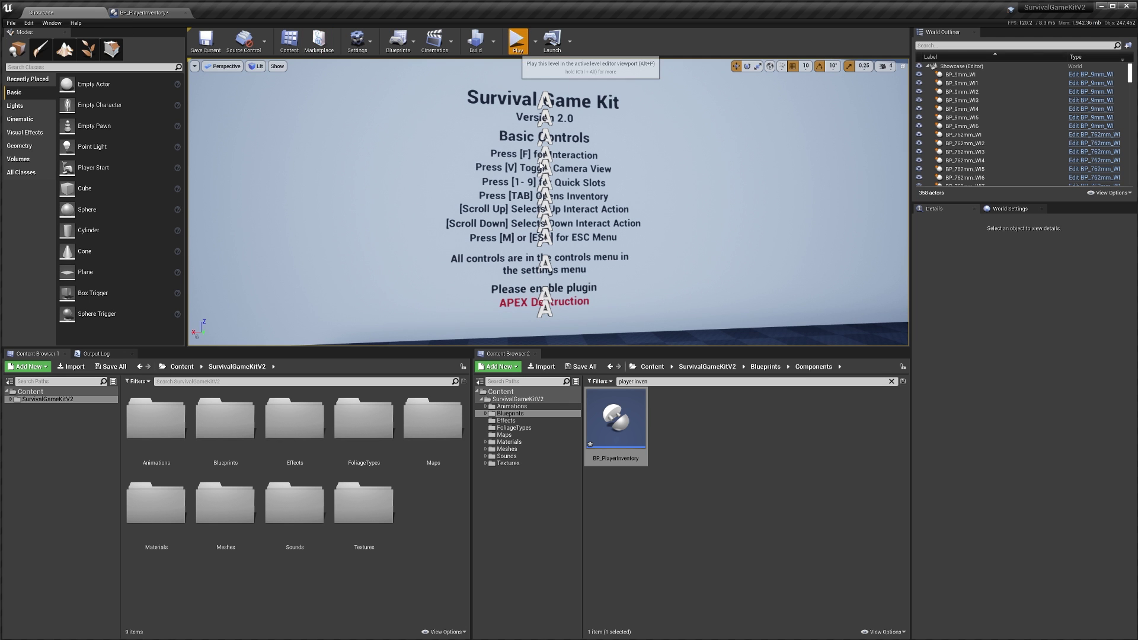
pyautogui.click(518, 41)
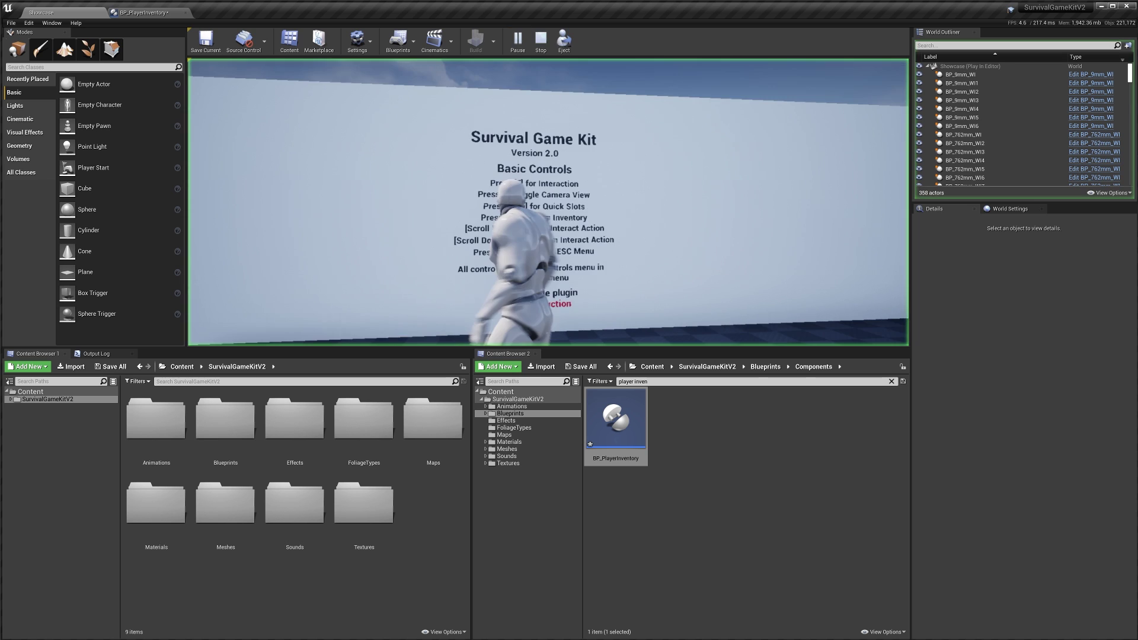
pyautogui.press('Escape')
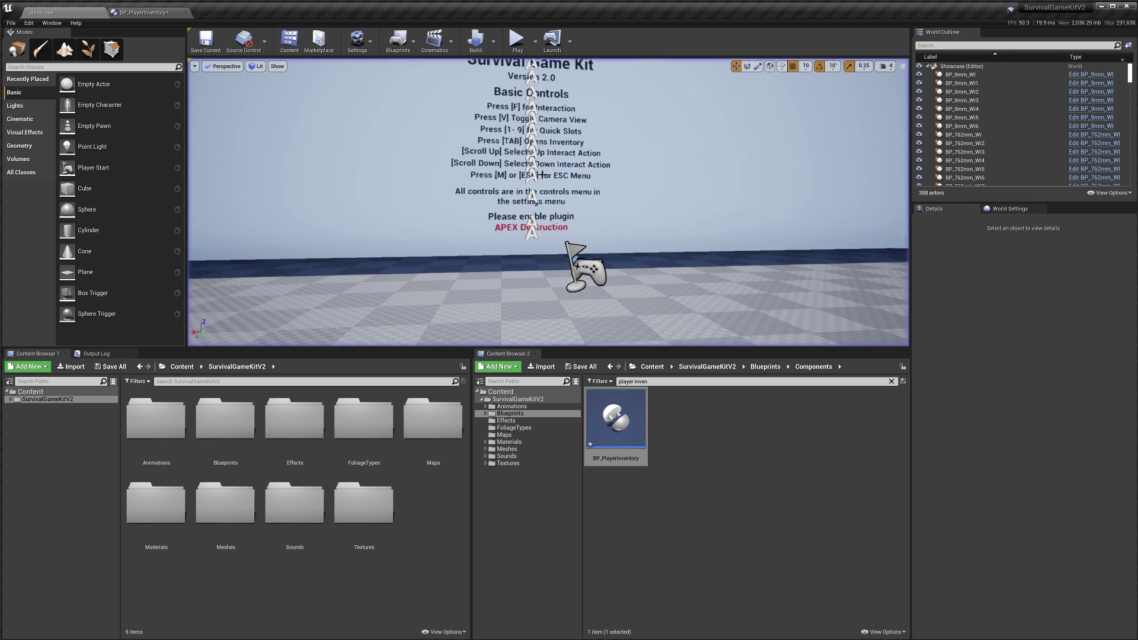
pyautogui.click(145, 11)
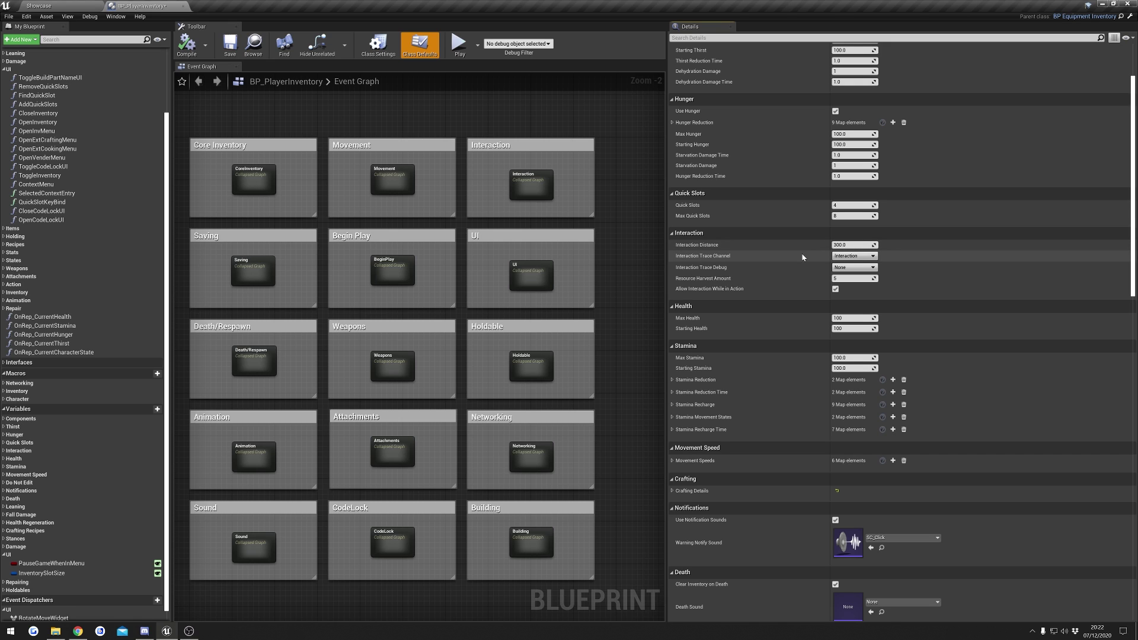
# Review the choices for Interaction Trace Channel and Interaction Trace Debug, and the Allow Interaction While in Action option
pyautogui.click(876, 256)
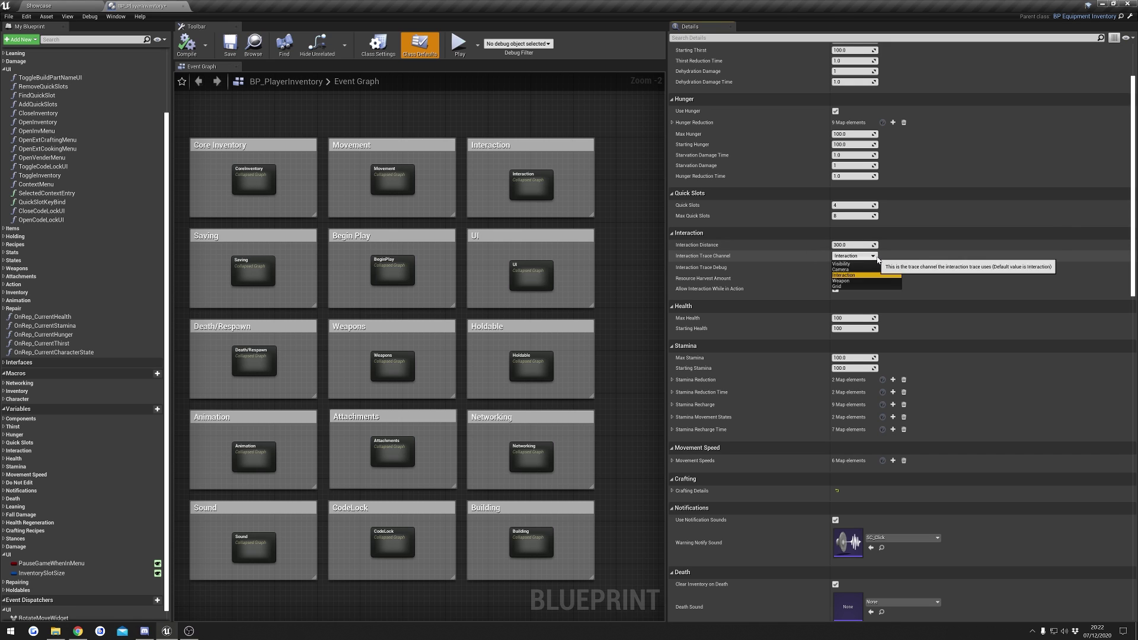
pyautogui.click(877, 258)
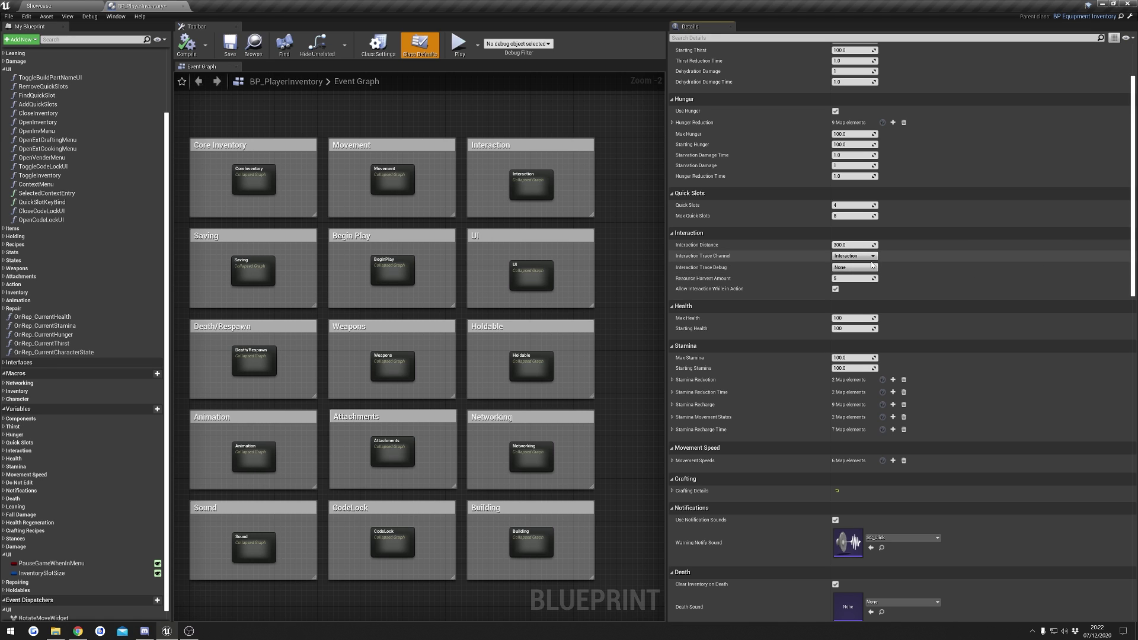
pyautogui.click(875, 269)
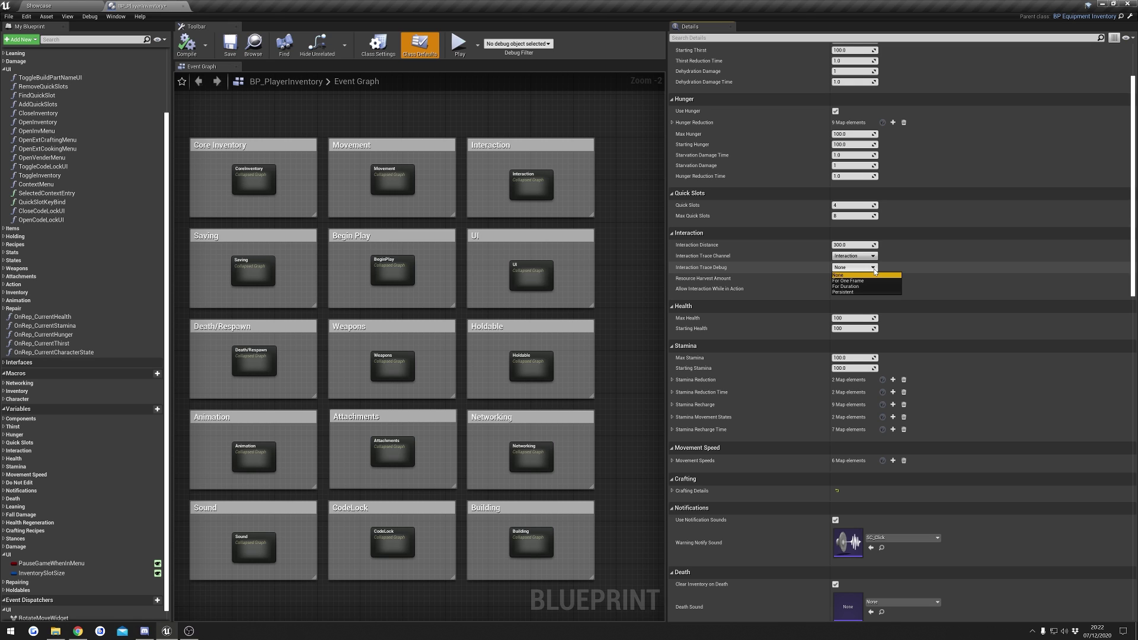
pyautogui.click(875, 270)
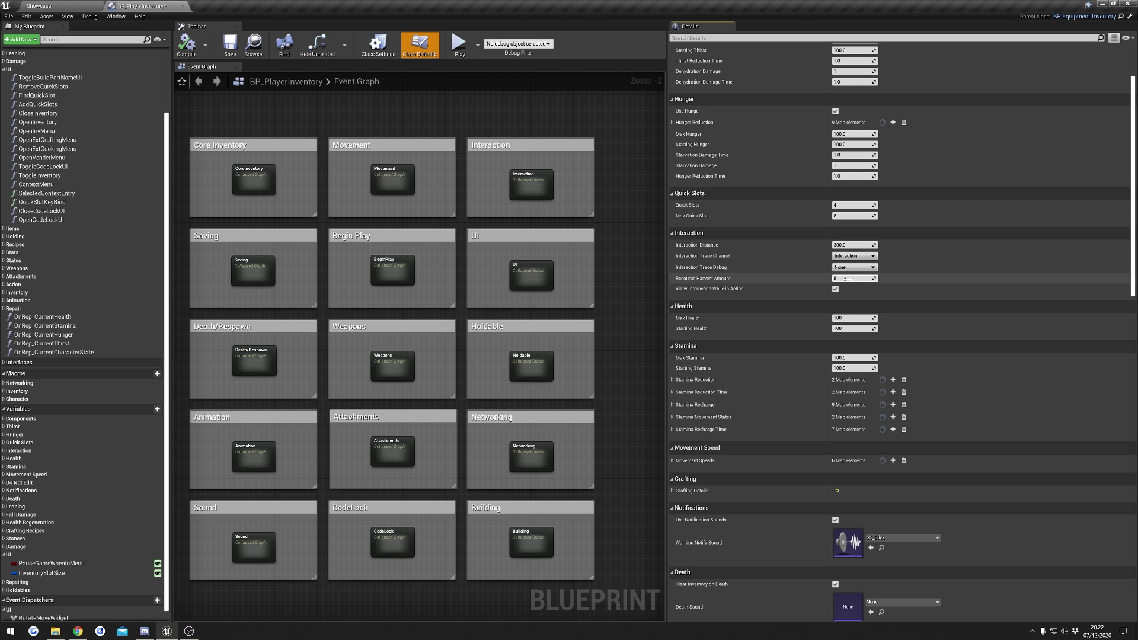
pyautogui.click(860, 267)
pyautogui.click(870, 272)
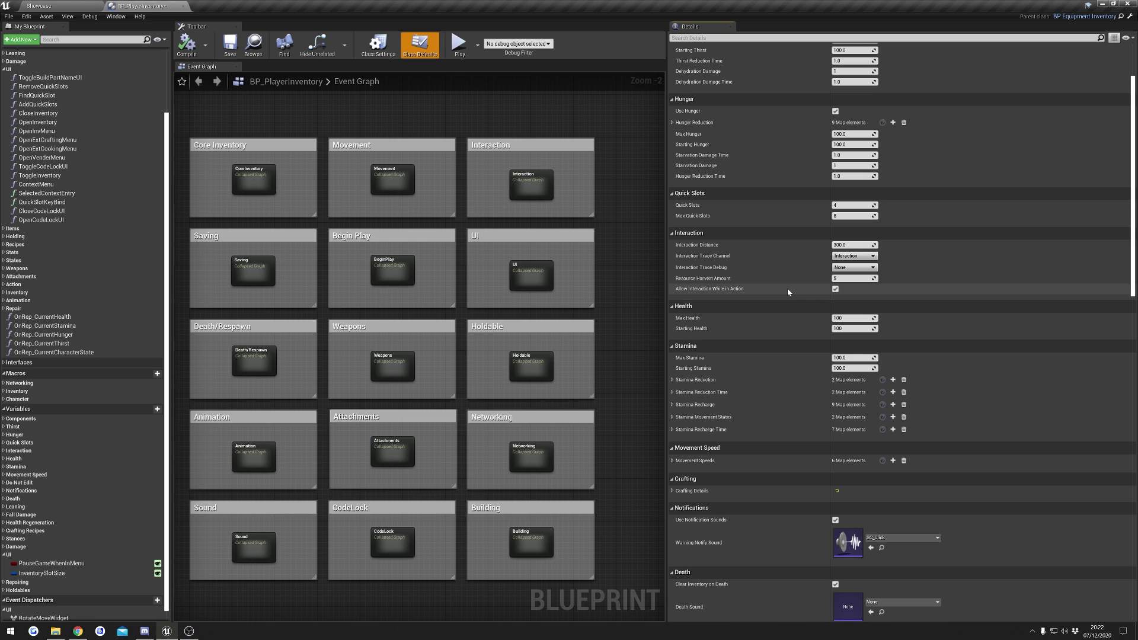
pyautogui.click(836, 289)
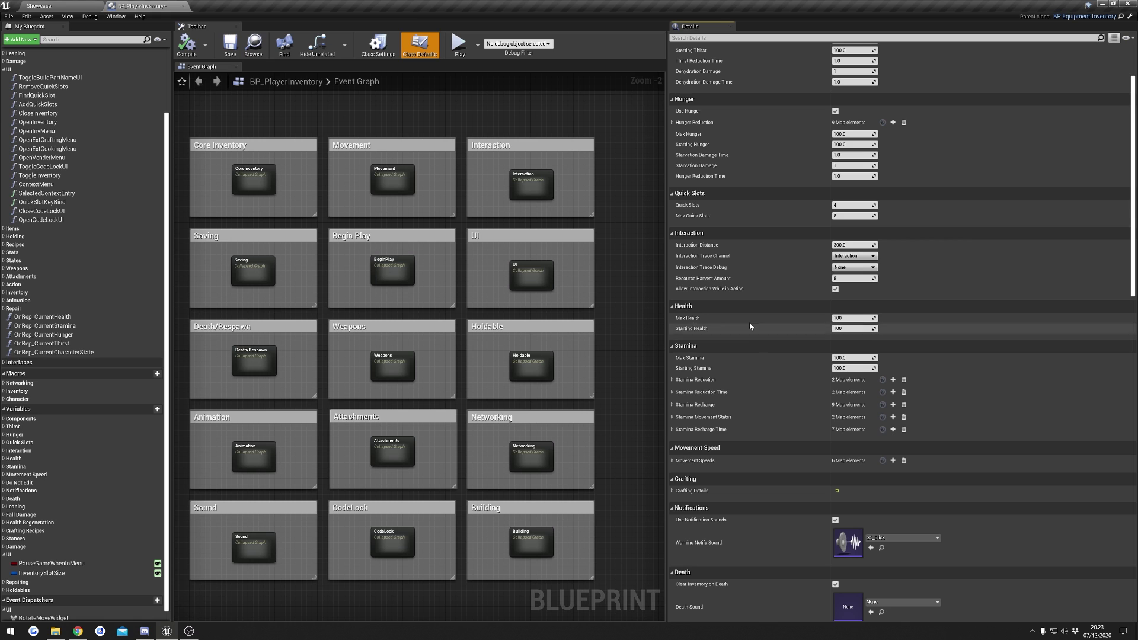
# Examine the sprinting entries in the Stamina Reduction and Stamina Reduction Time maps
pyautogui.scroll(-2, 741, 338)
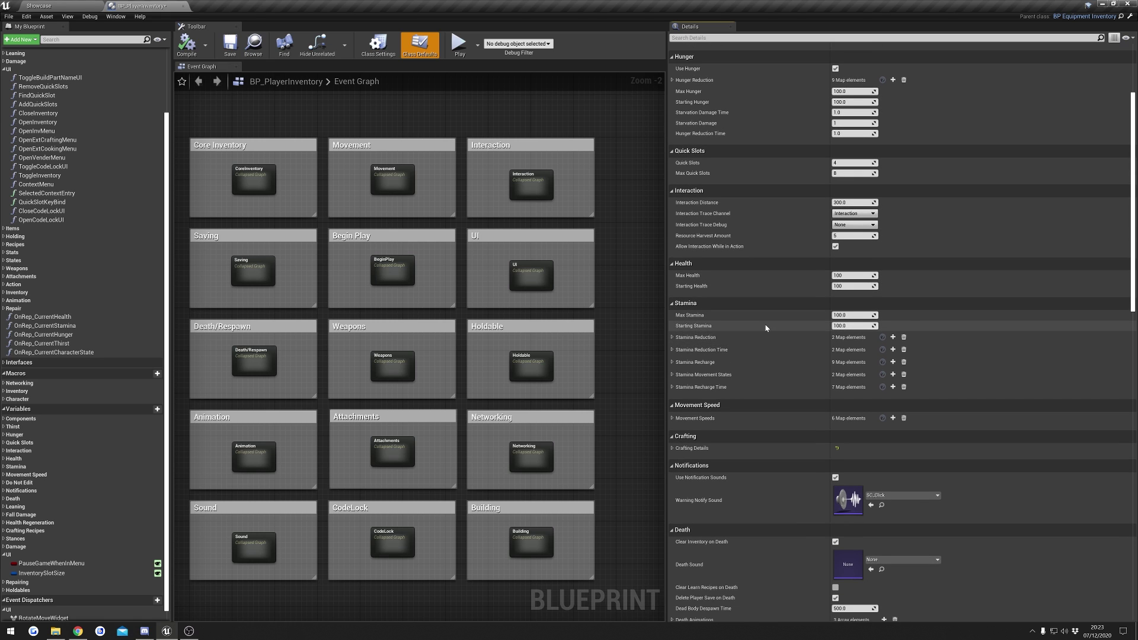
pyautogui.scroll(-1, 765, 323)
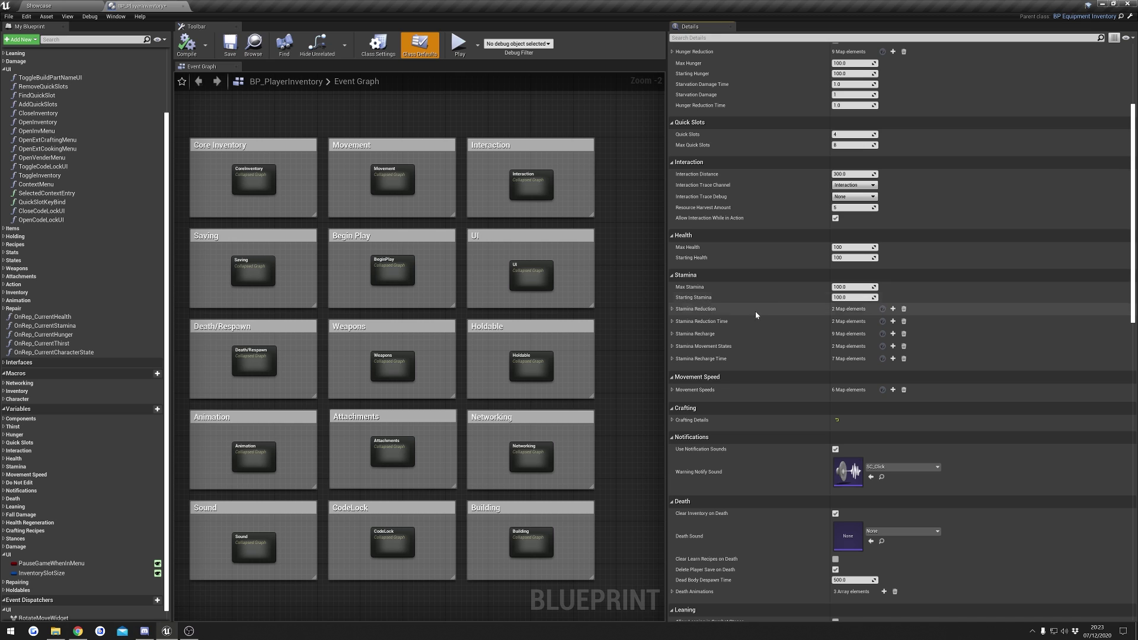
pyautogui.click(756, 313)
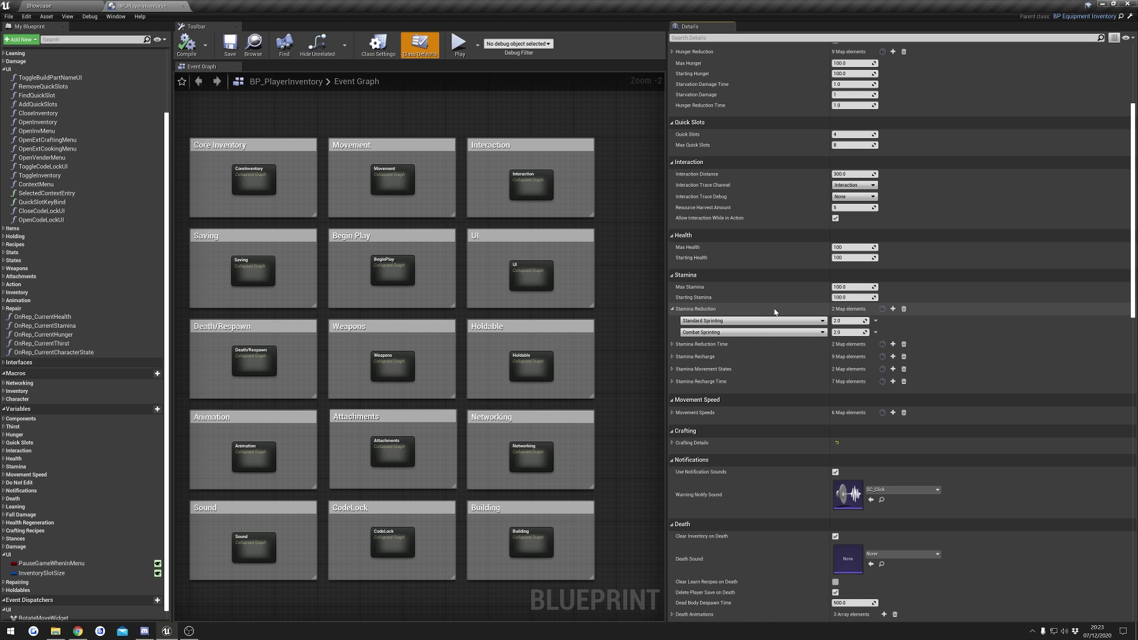
pyautogui.click(723, 310)
pyautogui.click(743, 323)
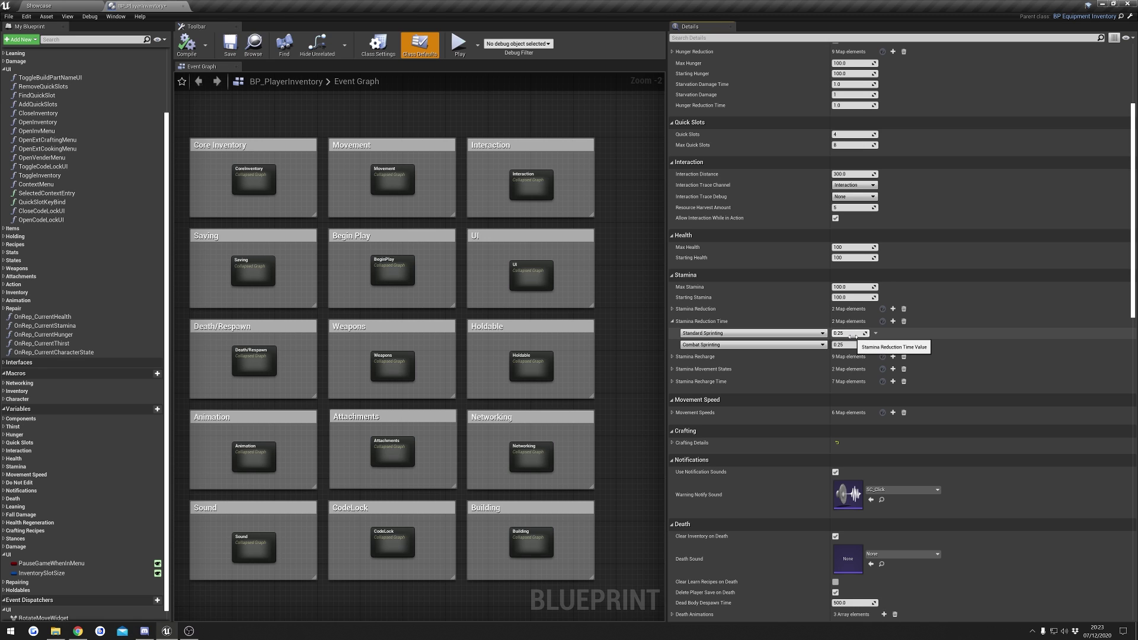
pyautogui.click(764, 309)
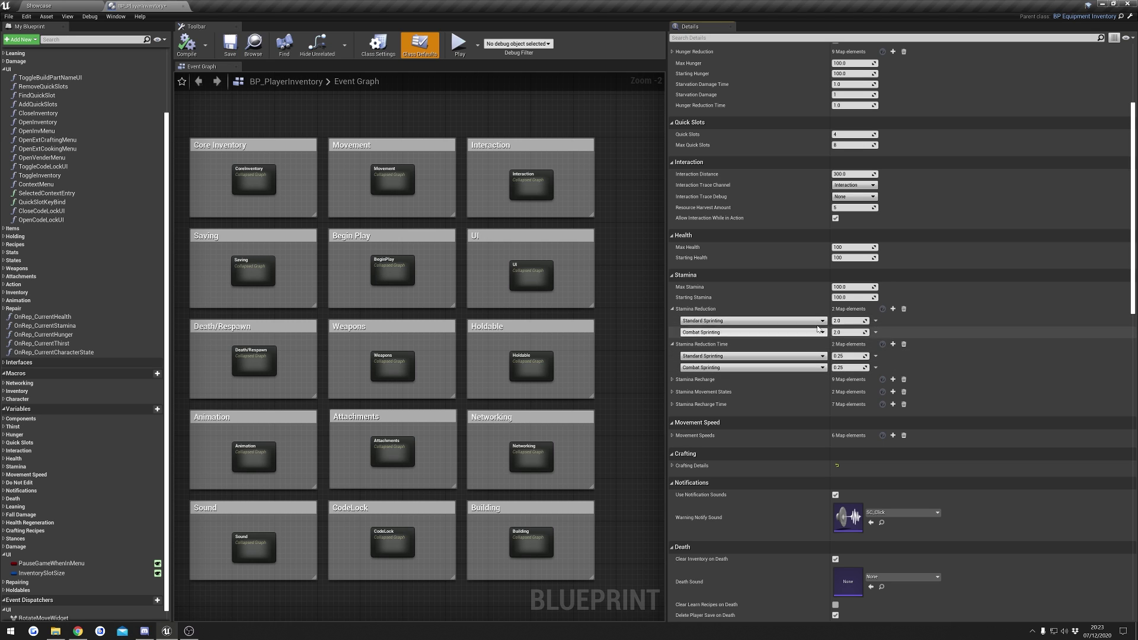
# Examine the Stamina Recharge map and the sprinting entries of the Stamina Movement States map
pyautogui.click(785, 383)
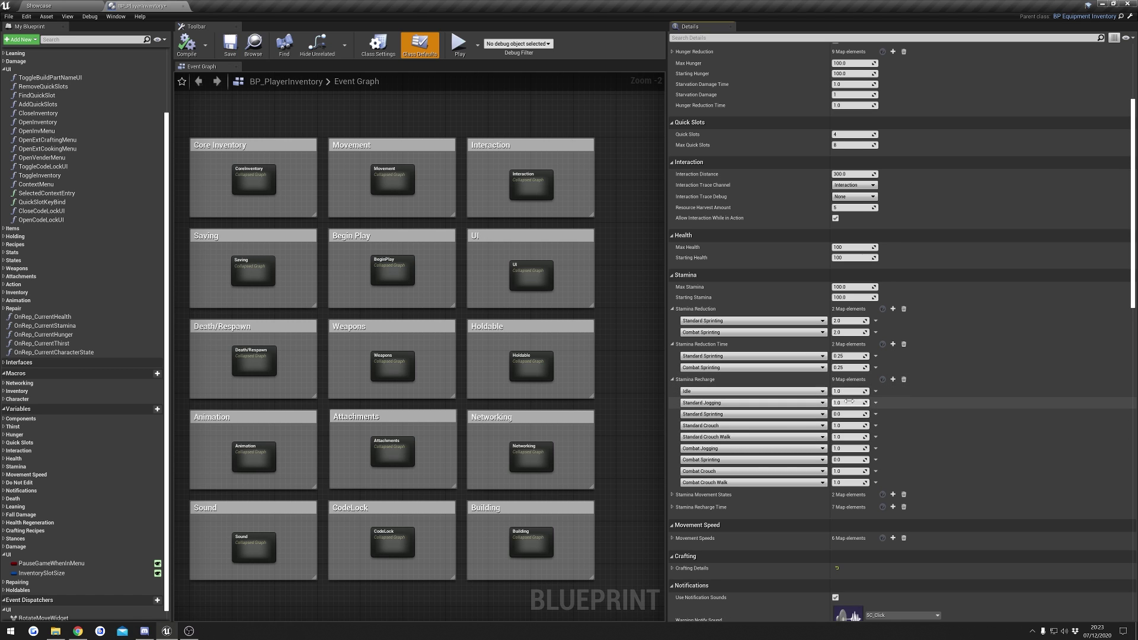
pyautogui.click(693, 383)
pyautogui.click(717, 393)
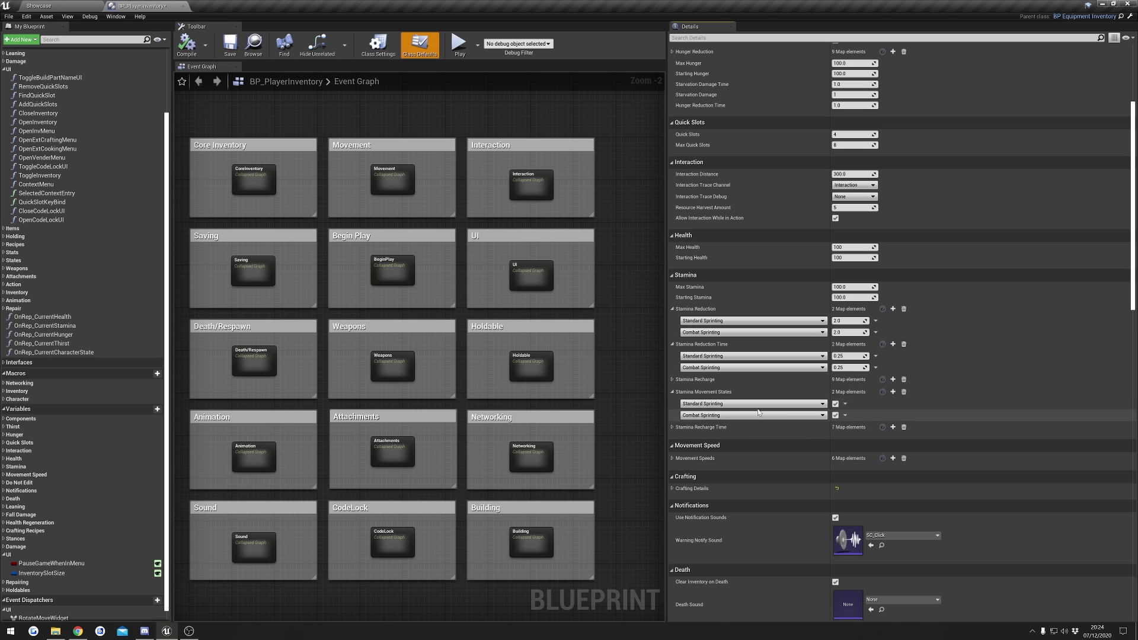
pyautogui.click(835, 416)
pyautogui.click(836, 415)
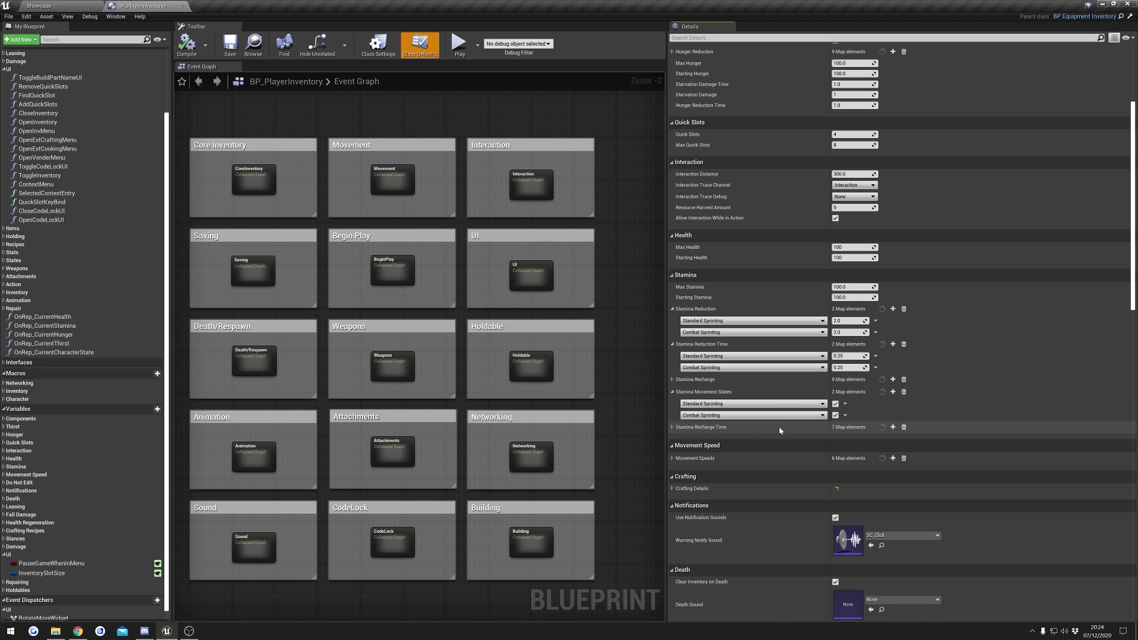
# Compare the Stamina Recharge Time values with the Stamina Recharge values for each movement state
pyautogui.click(749, 431)
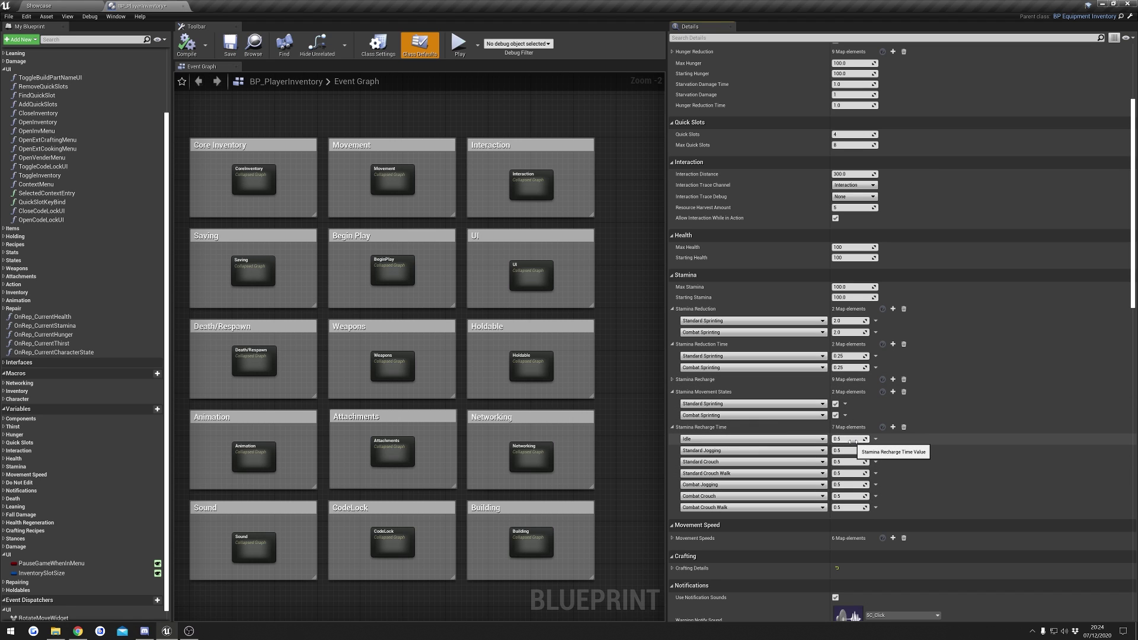
pyautogui.click(756, 380)
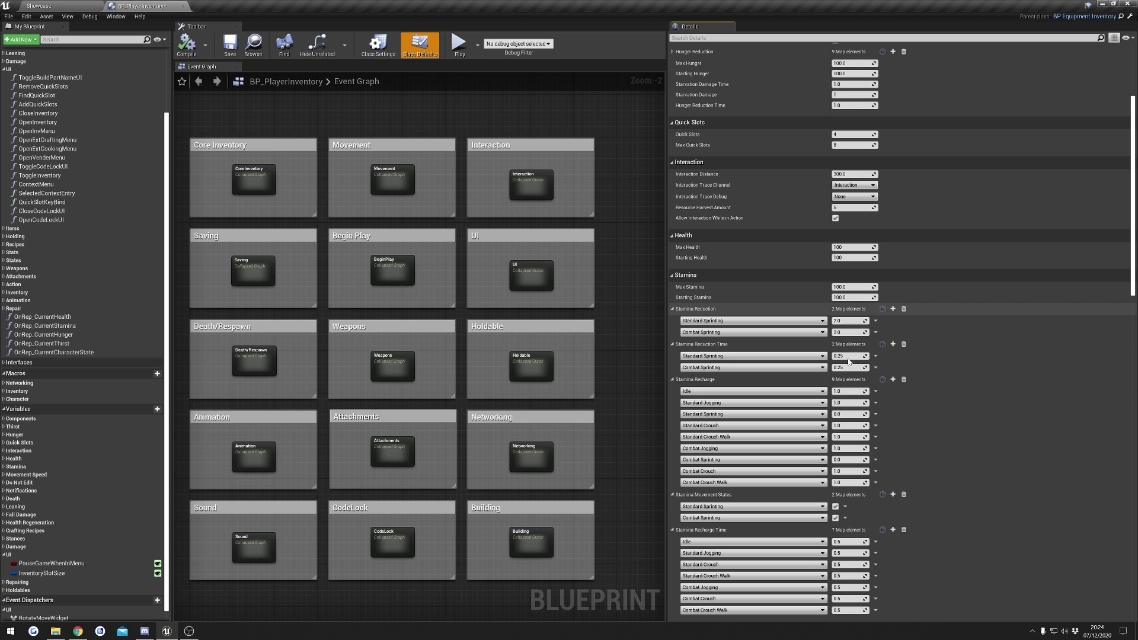
pyautogui.scroll(-1, 851, 393)
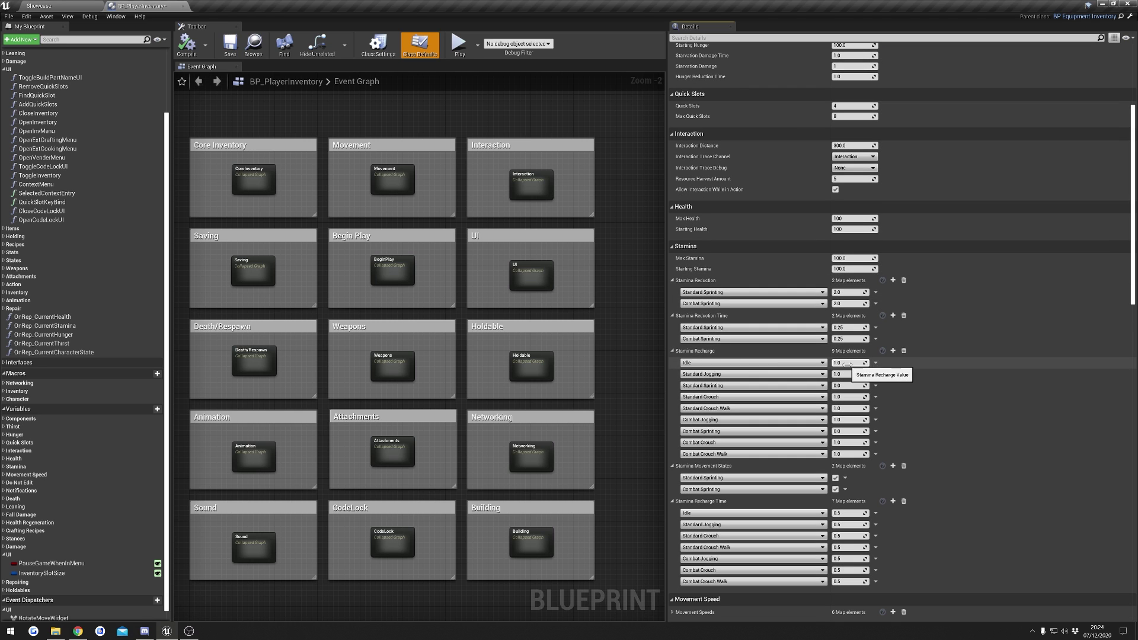
pyautogui.click(750, 353)
# Review the Movement Speeds entries and the crafting type under Crafting Details
pyautogui.scroll(-2, 699, 320)
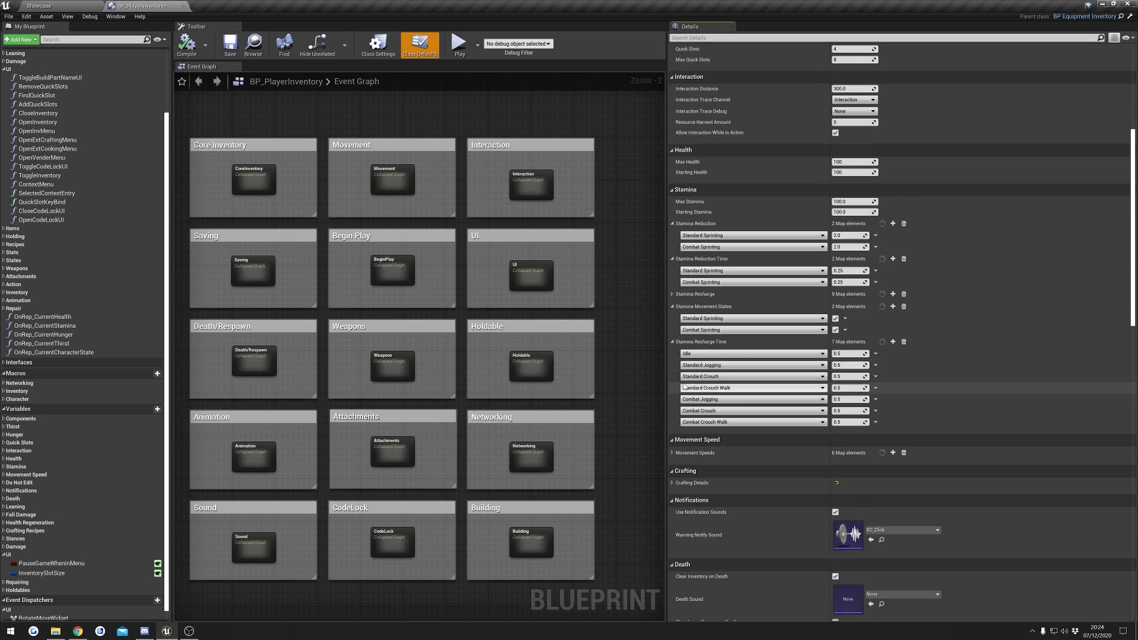
pyautogui.scroll(-2, 697, 317)
pyautogui.click(854, 409)
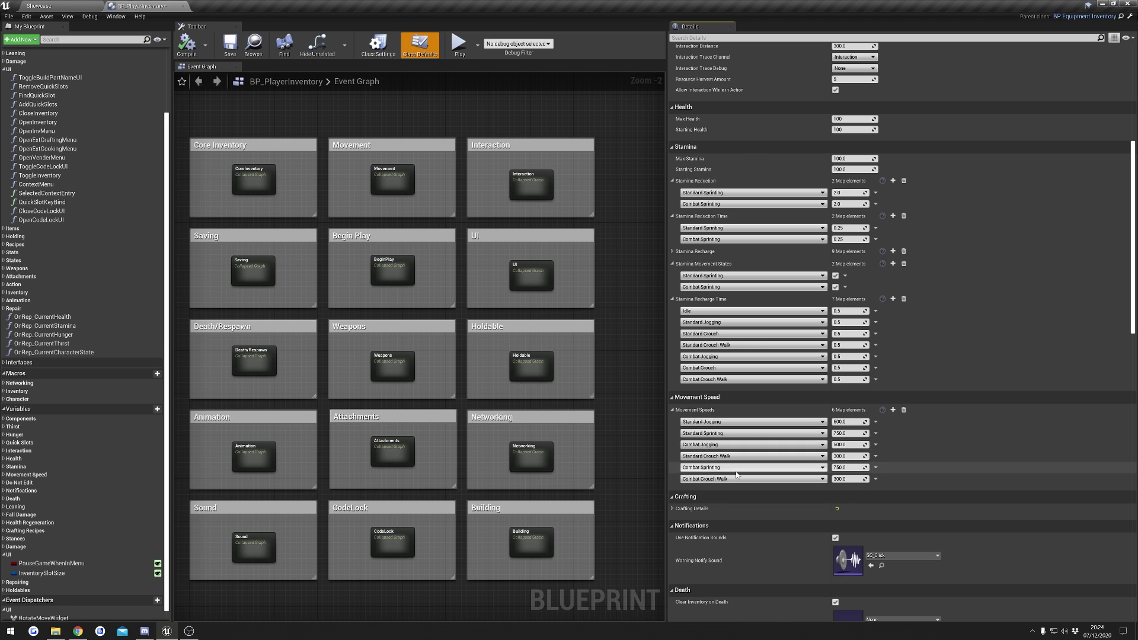
pyautogui.scroll(-1, 786, 441)
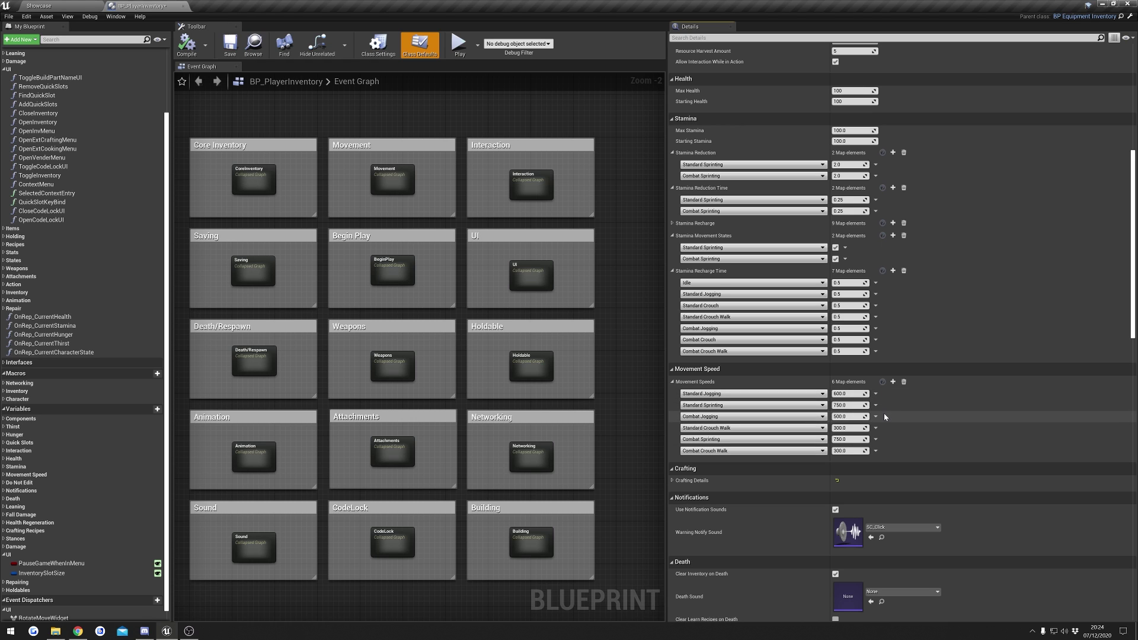
pyautogui.scroll(-3, 767, 443)
pyautogui.click(745, 438)
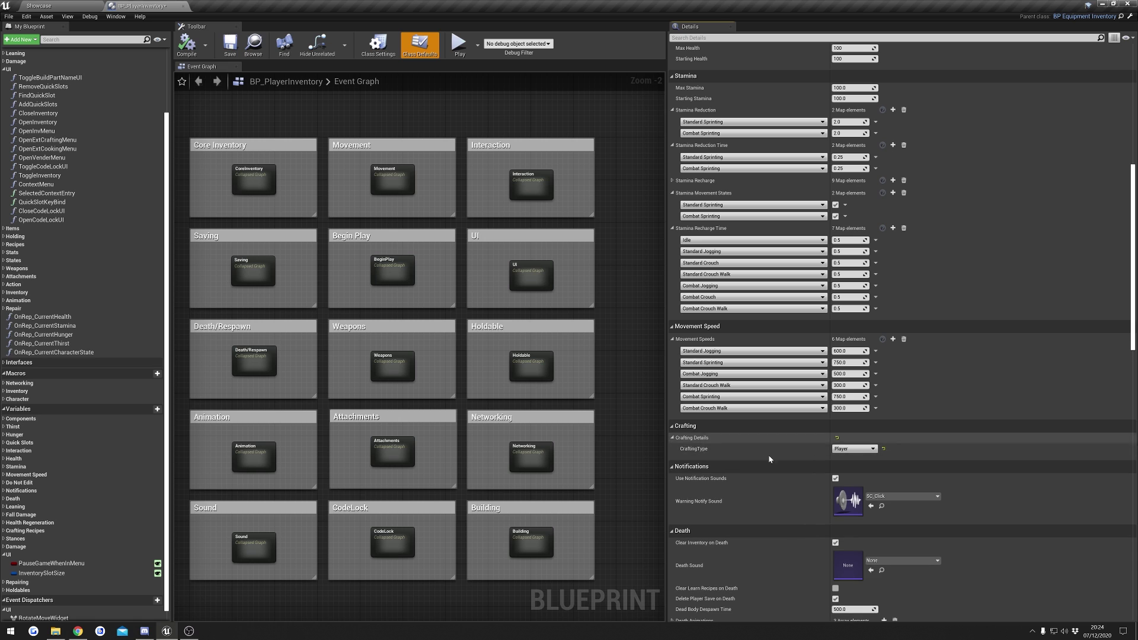
# Collapse Crafting Details and review the Use Notification Sounds and Warning Notify Sound settings
pyautogui.click(724, 442)
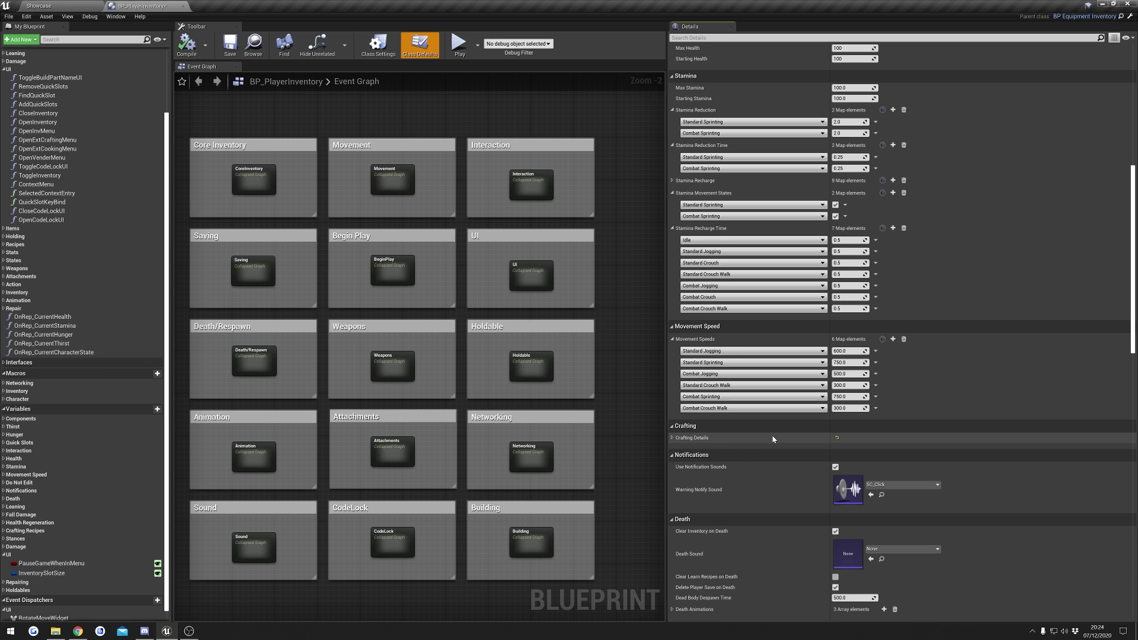
pyautogui.scroll(-3, 770, 427)
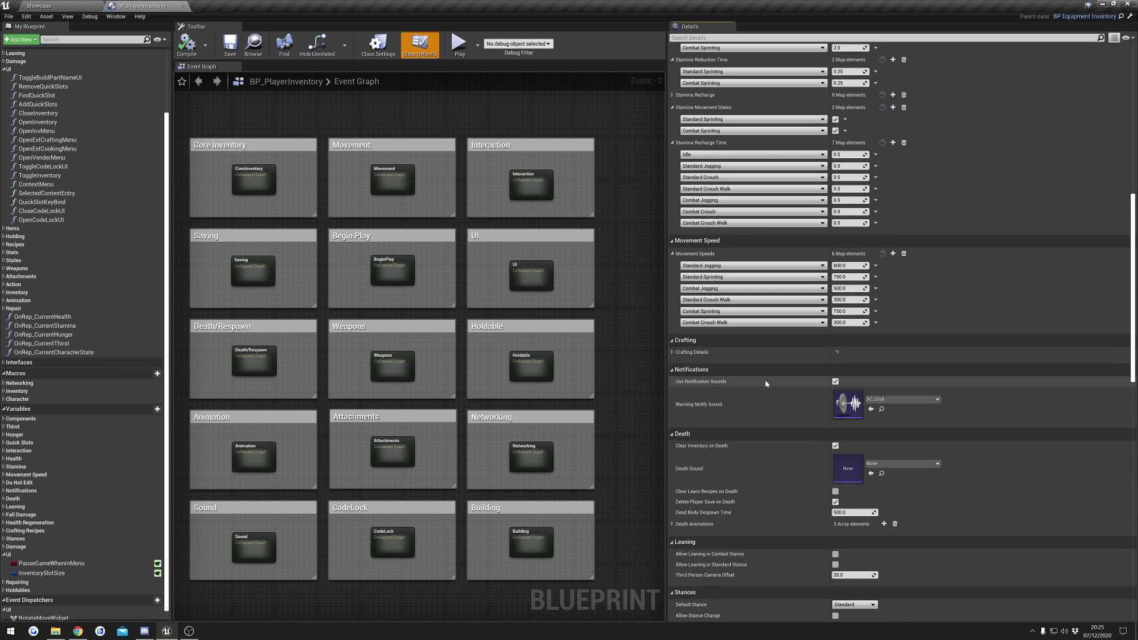
pyautogui.scroll(-2, 765, 383)
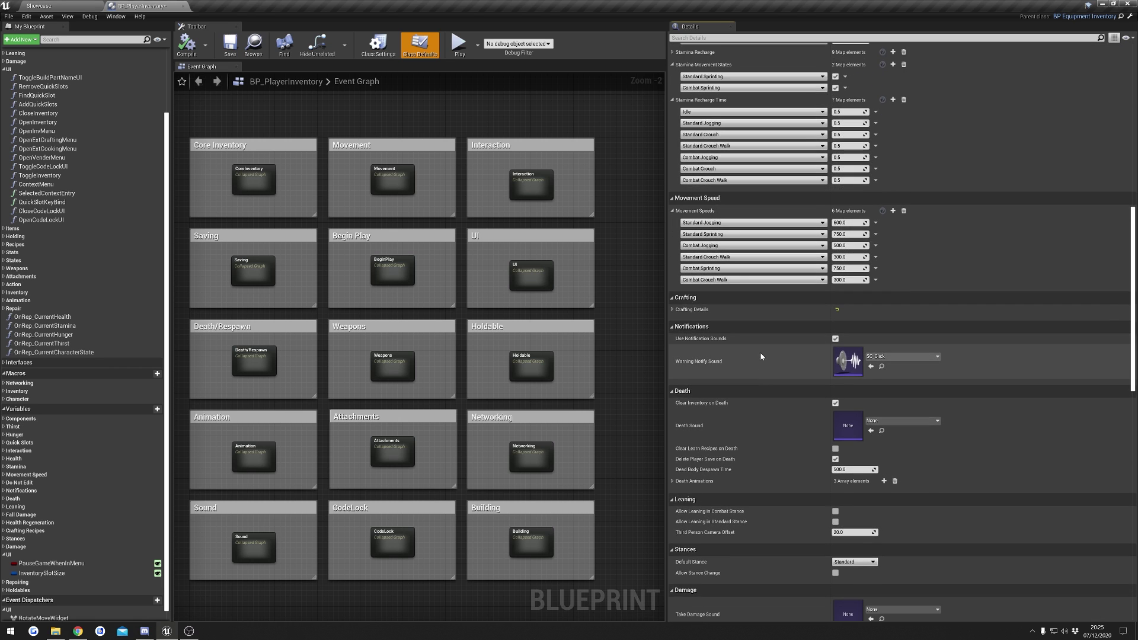
pyautogui.click(835, 339)
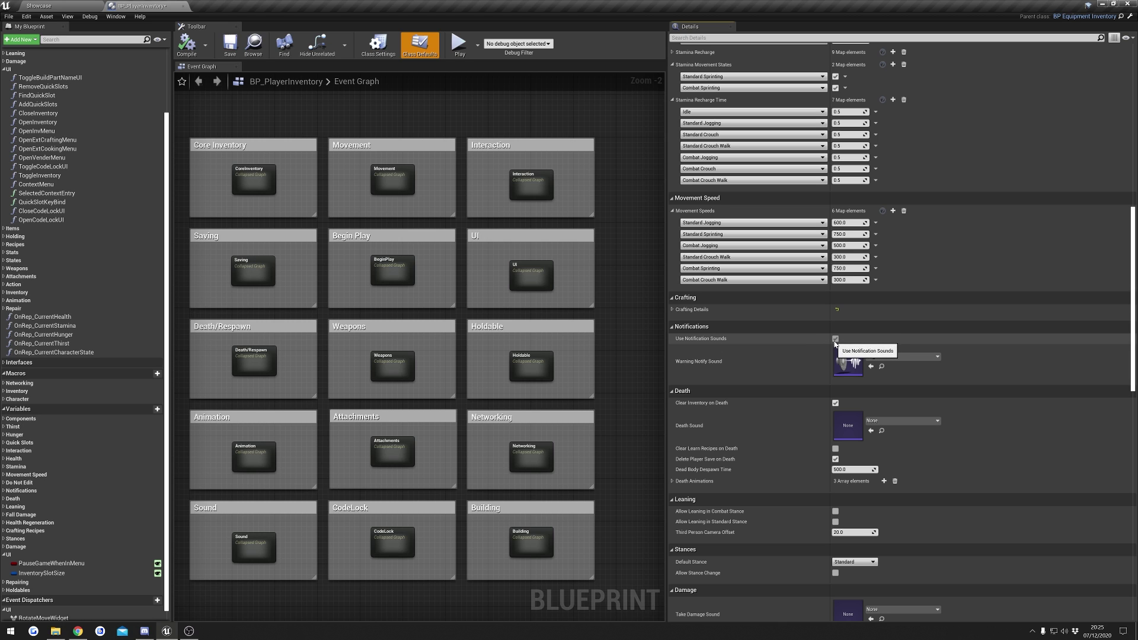
pyautogui.click(835, 339)
pyautogui.scroll(-1, 836, 347)
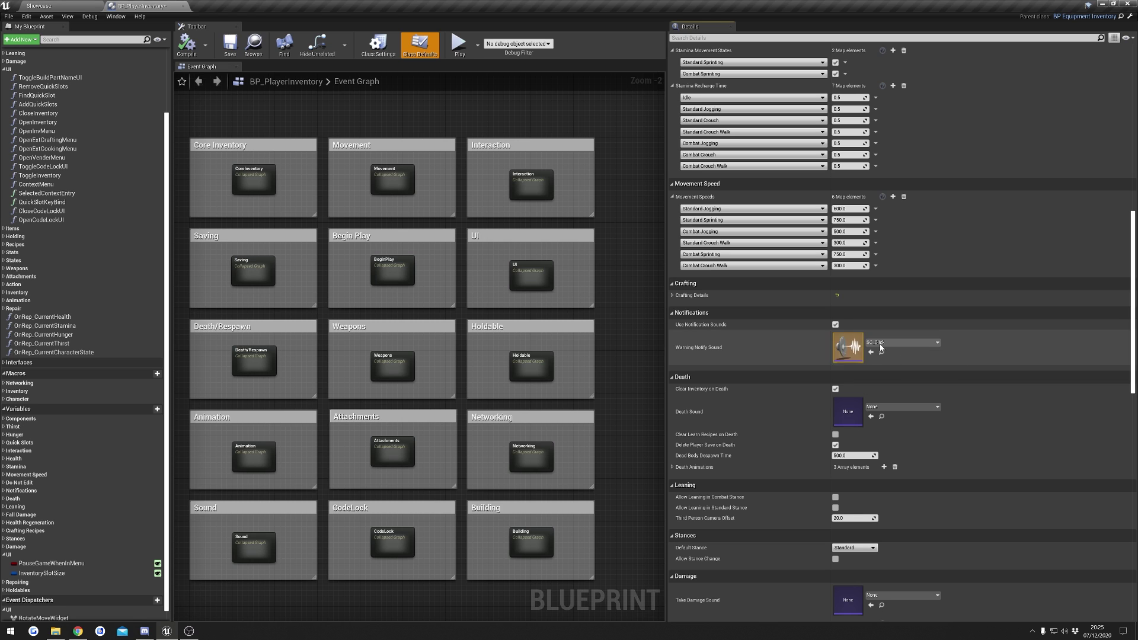
# Review the Death settings, including the dead body despawn time and the expanded Death Animations list
pyautogui.scroll(-2, 776, 344)
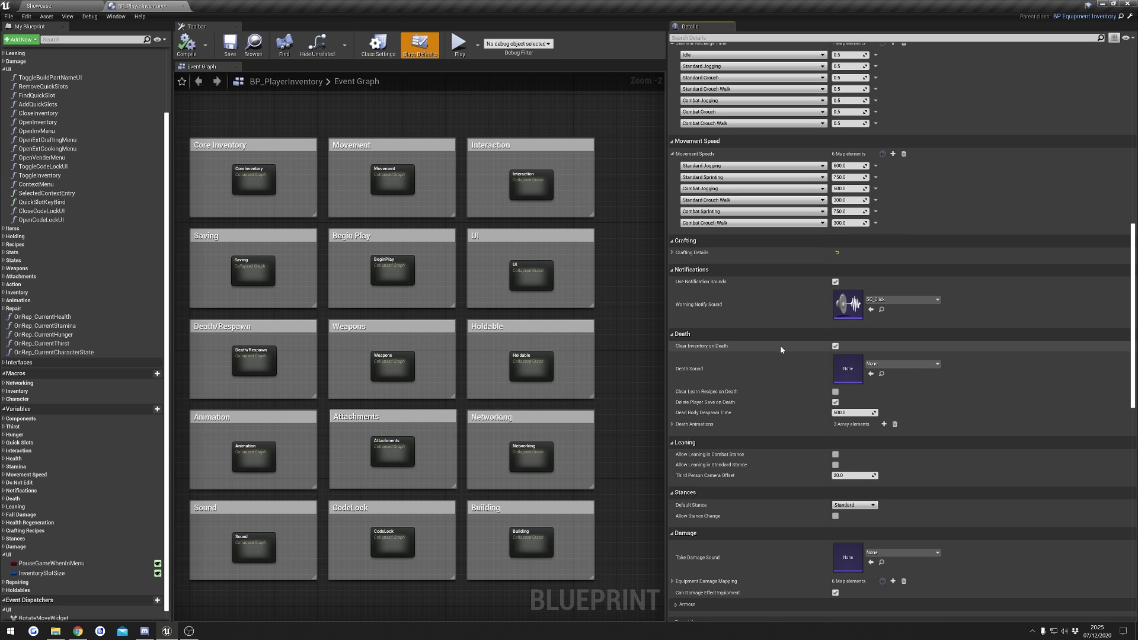
pyautogui.scroll(-3, 781, 350)
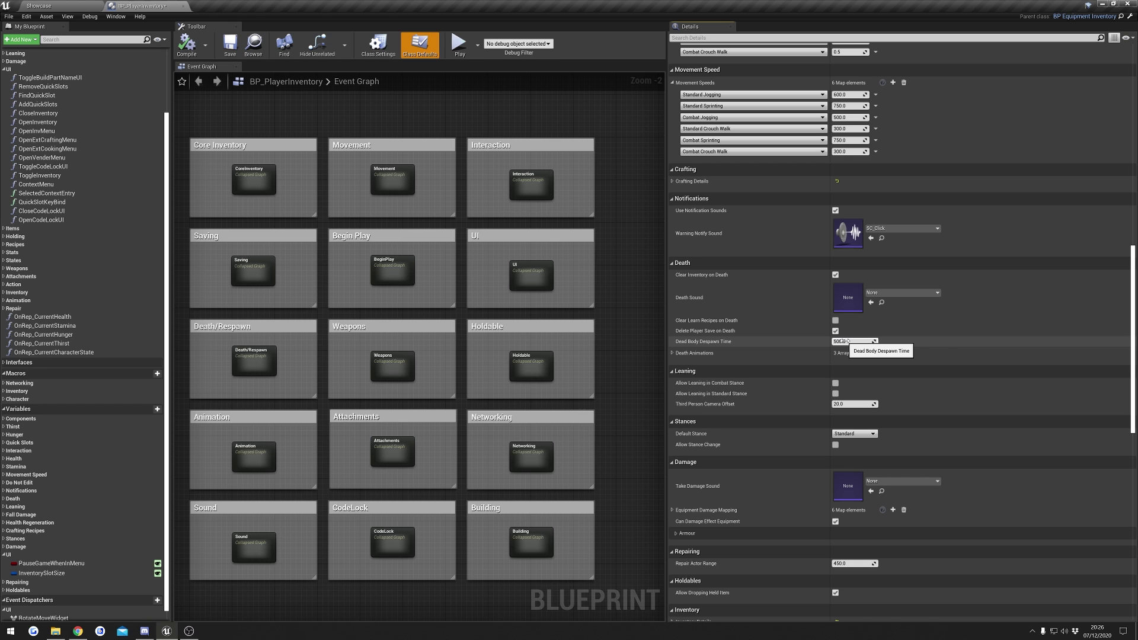
pyautogui.click(748, 353)
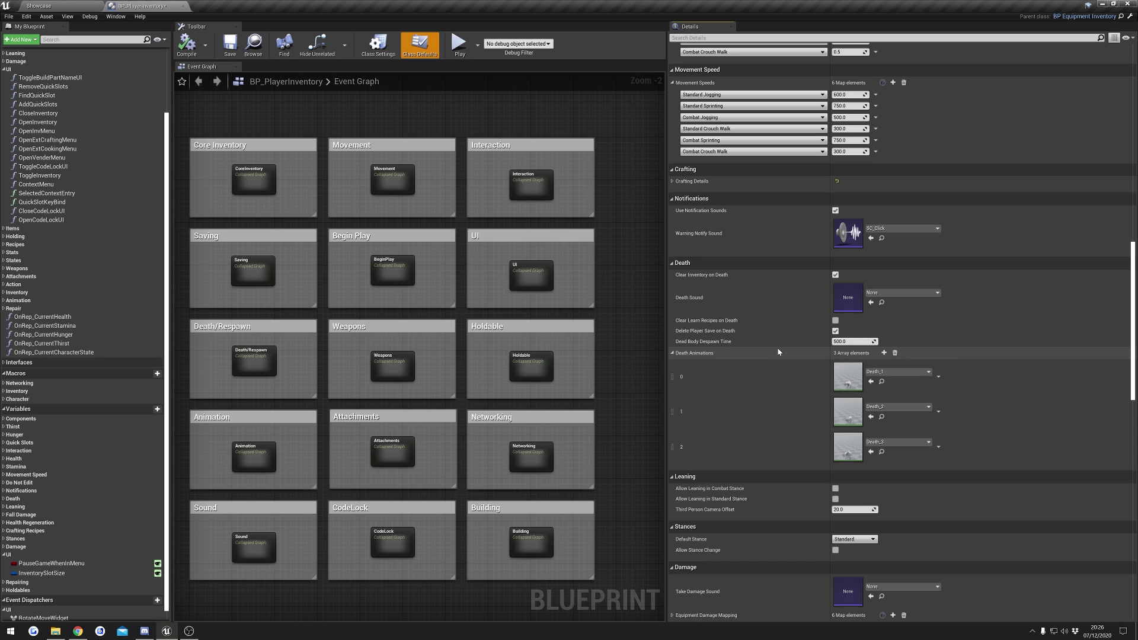
pyautogui.scroll(-4, 778, 352)
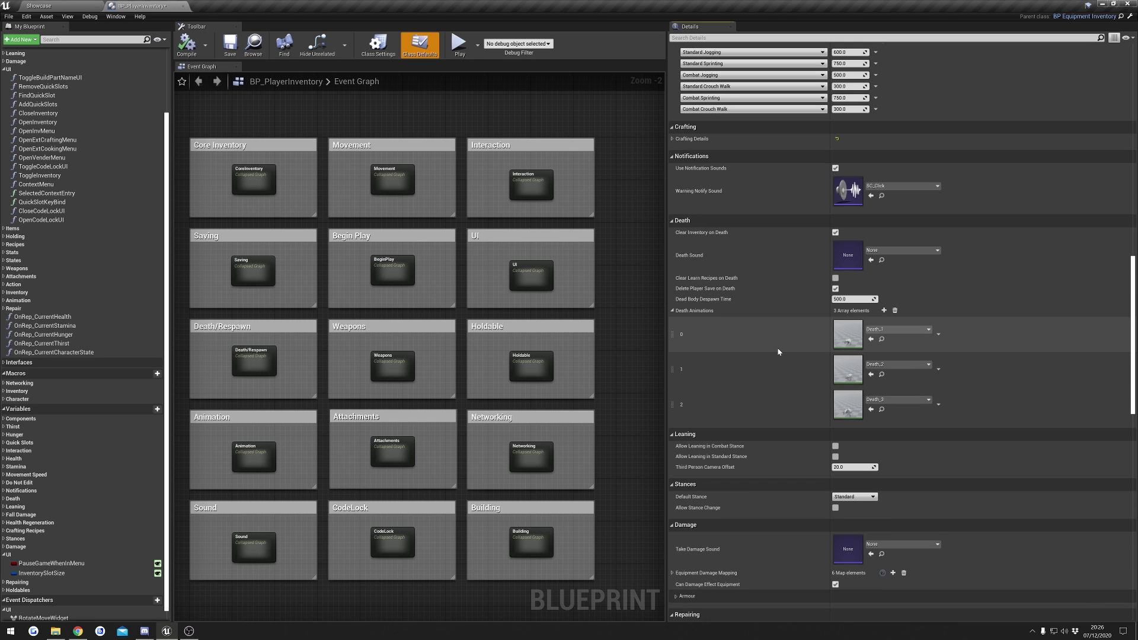
# Review the Leaning settings and the available Default Stance options under Stances
pyautogui.scroll(-2, 758, 407)
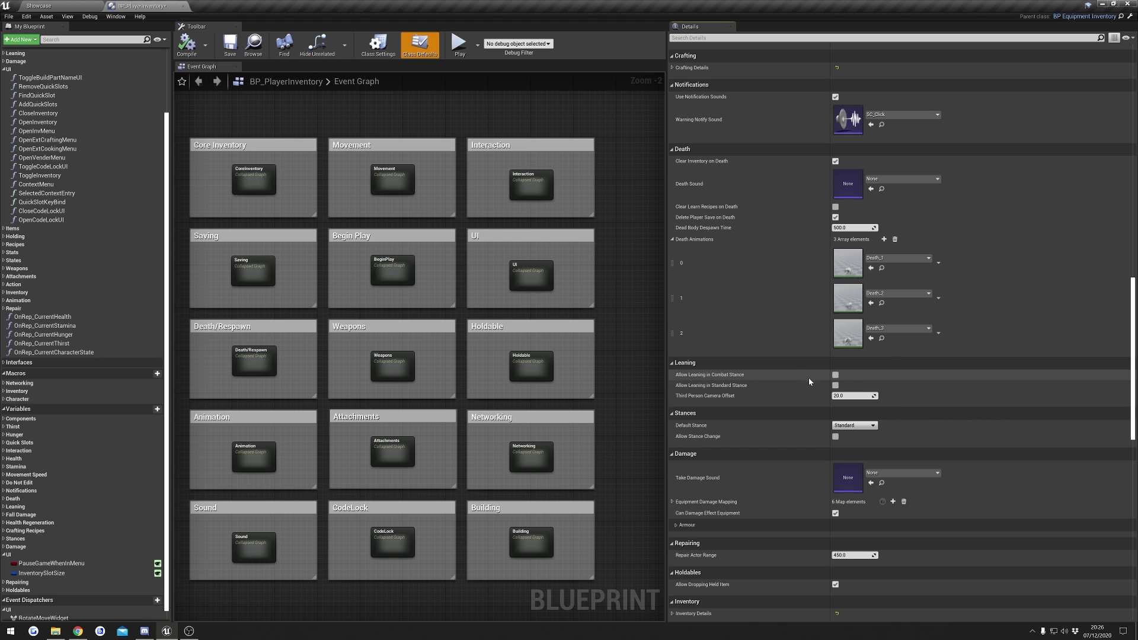
pyautogui.scroll(-3, 839, 309)
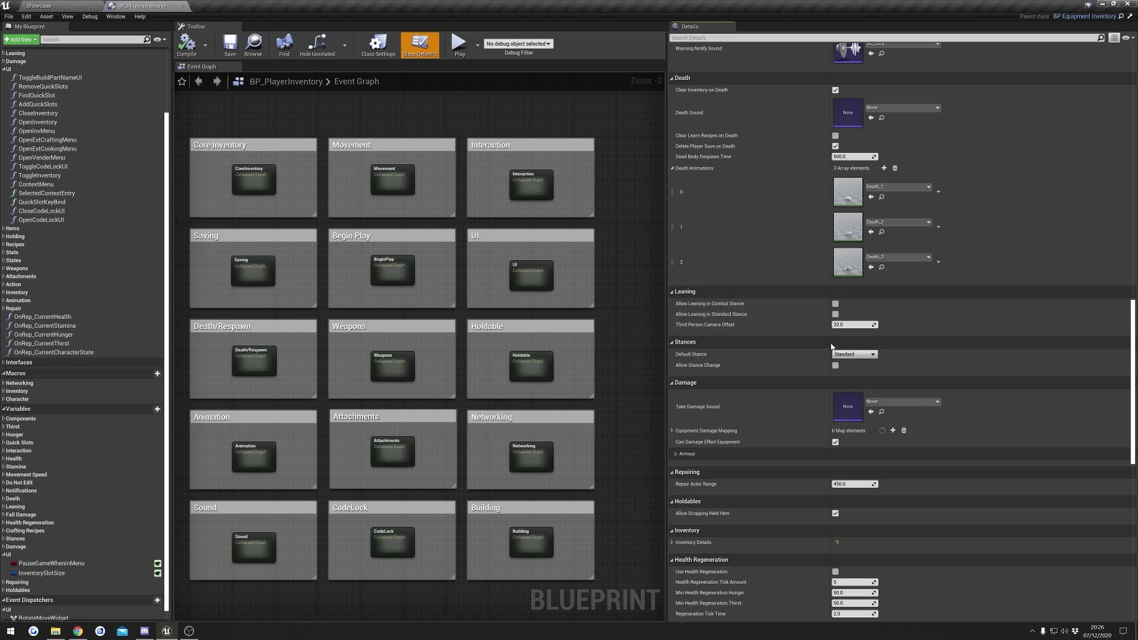
pyautogui.scroll(-3, 840, 271)
pyautogui.scroll(-1, 756, 333)
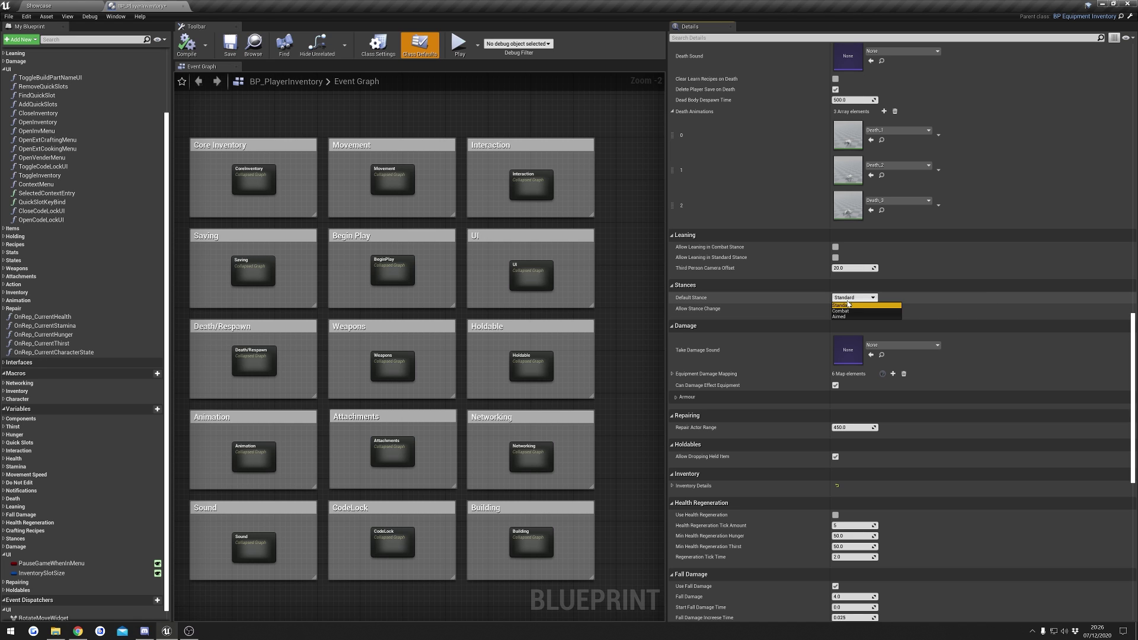
pyautogui.click(871, 298)
pyautogui.click(872, 302)
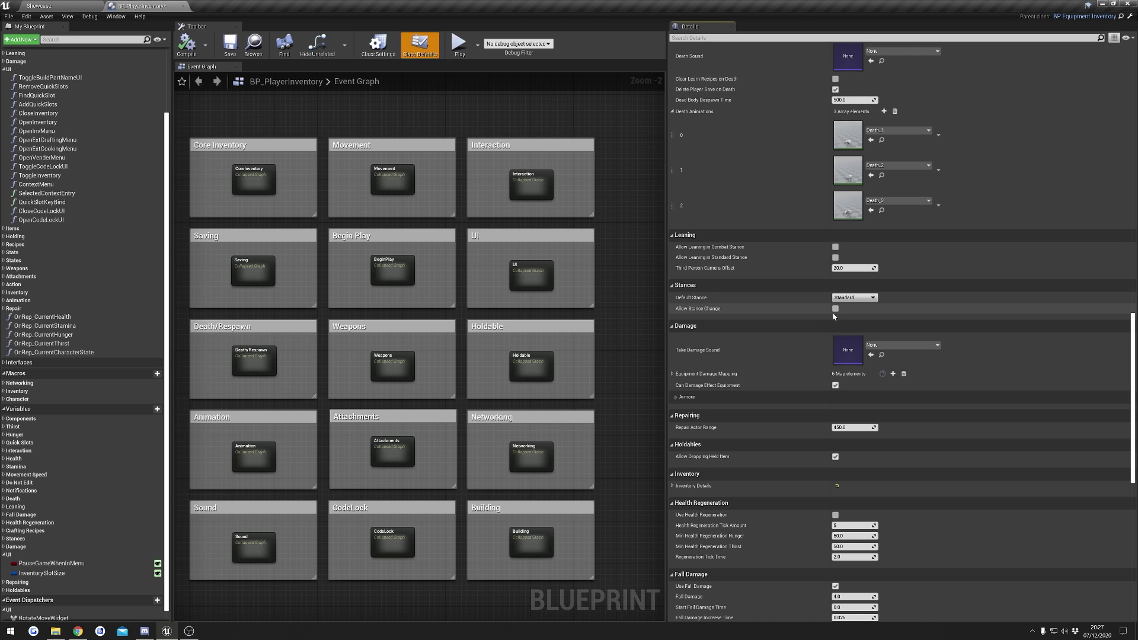
# Examine the Equipment Damage Mapping entries and the equipment options for the Head entry, then collapse the map
pyautogui.scroll(-2, 771, 336)
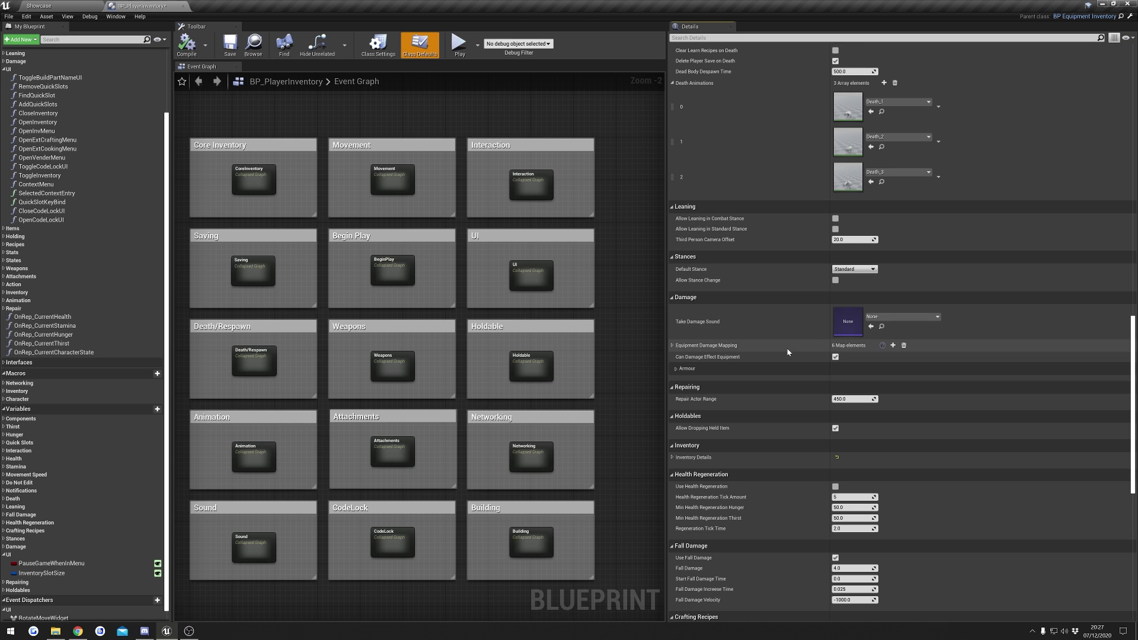
pyautogui.click(758, 346)
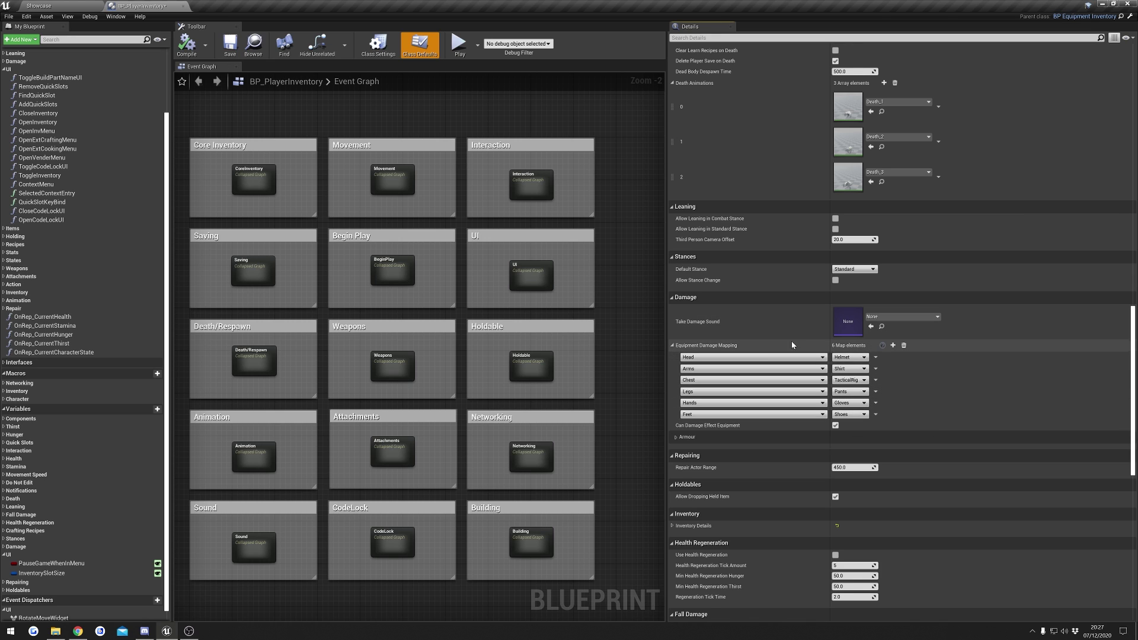
pyautogui.click(765, 344)
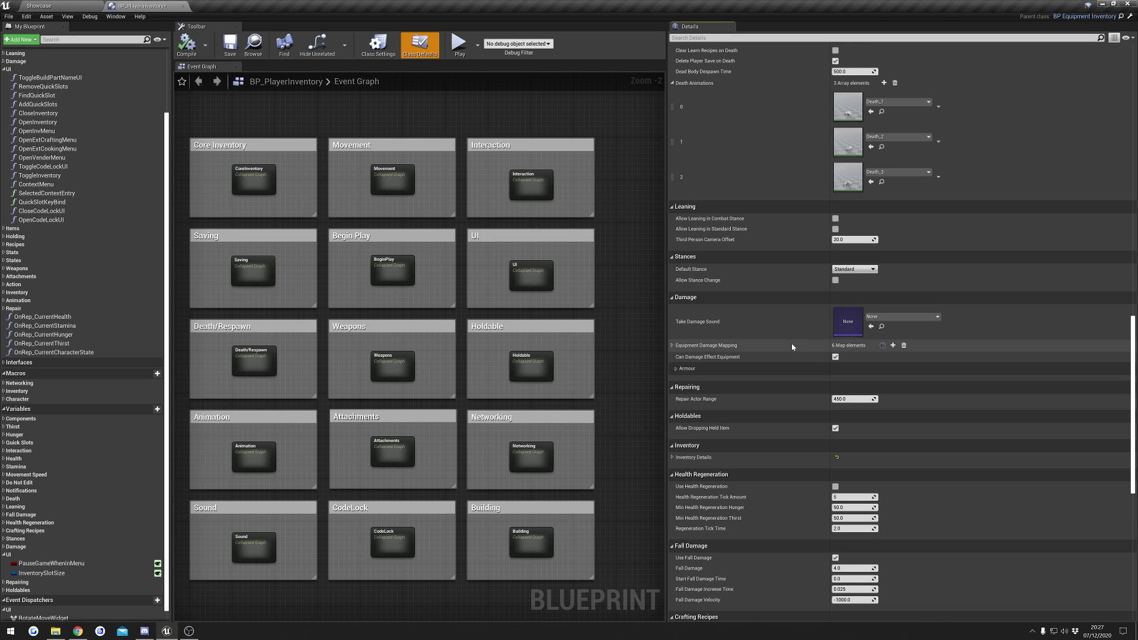
pyautogui.click(791, 343)
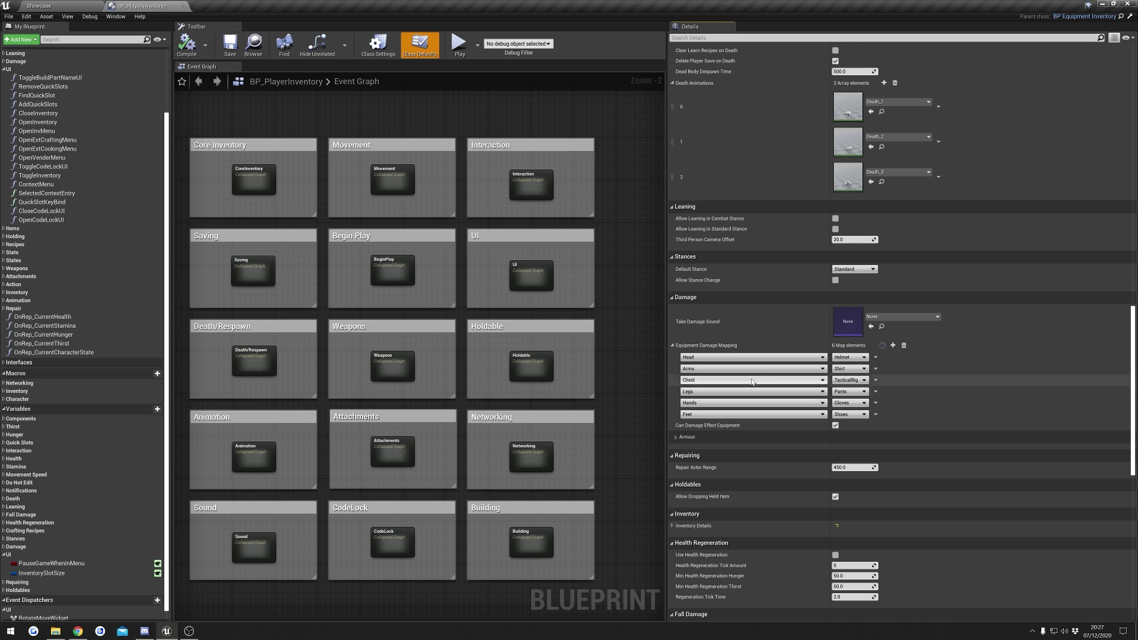
pyautogui.click(850, 357)
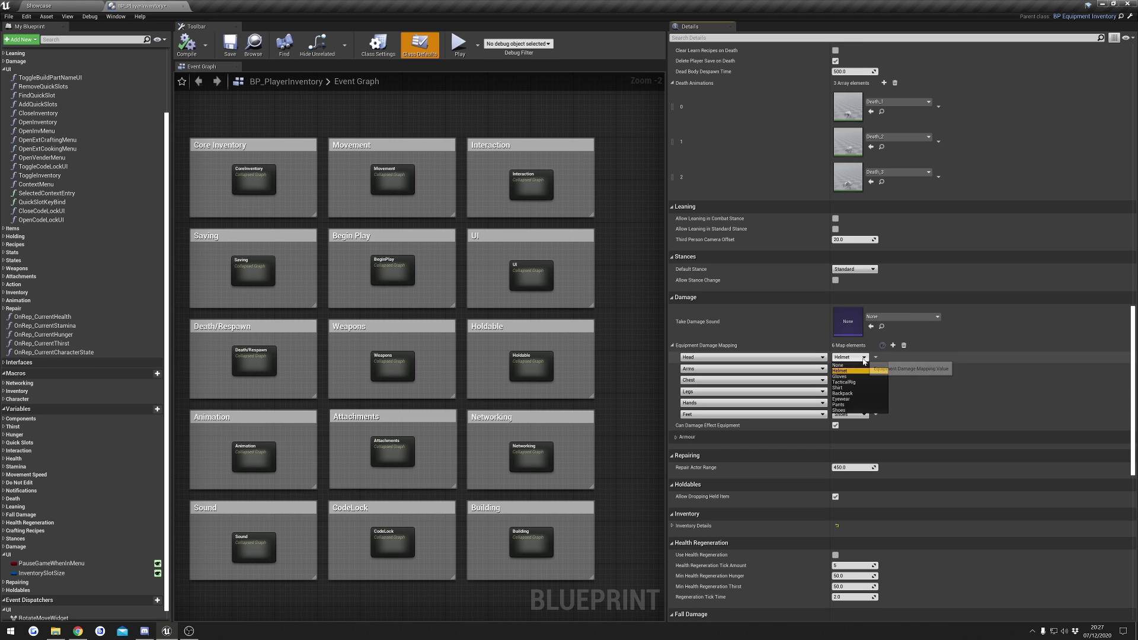
pyautogui.click(860, 371)
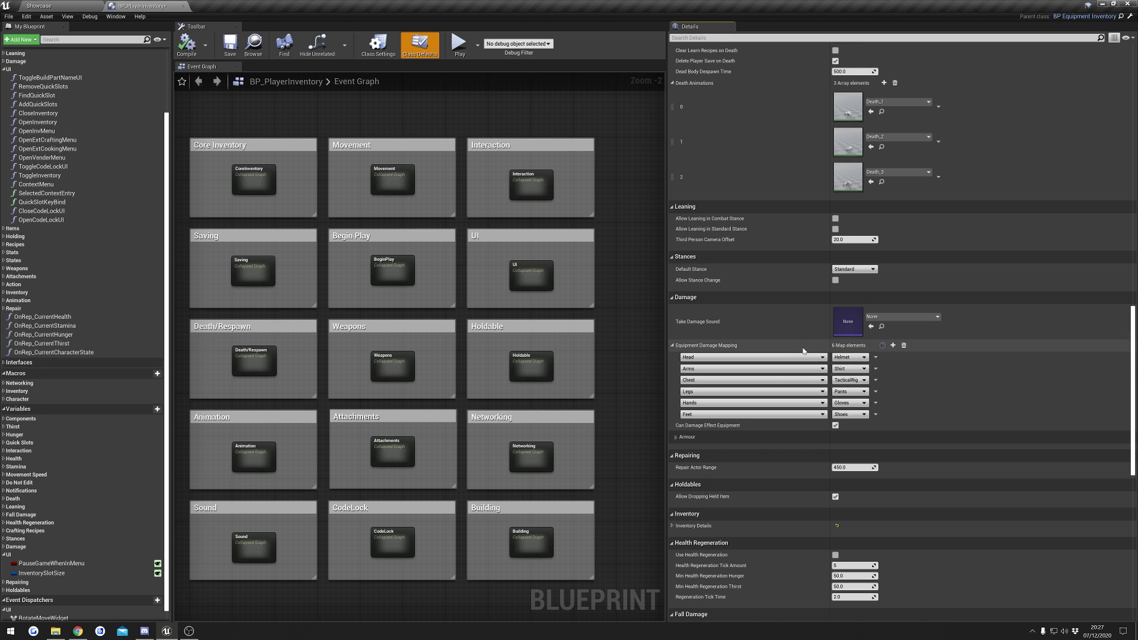
pyautogui.click(757, 347)
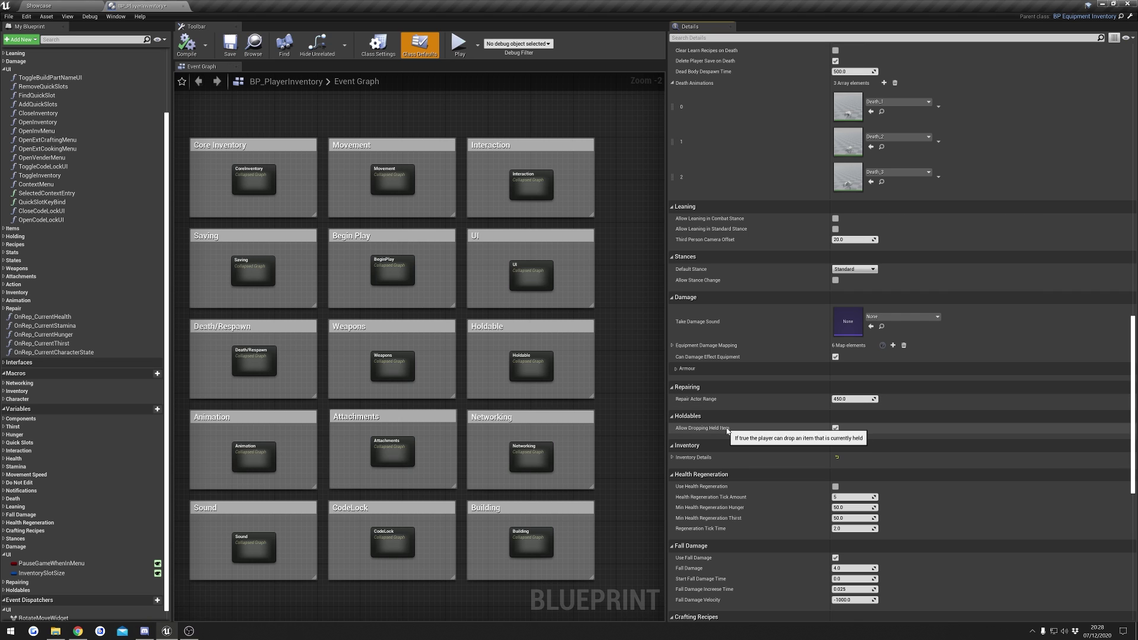
# Expand Inventory Details and examine the container settings, including the maximum weight
pyautogui.scroll(-1, 784, 428)
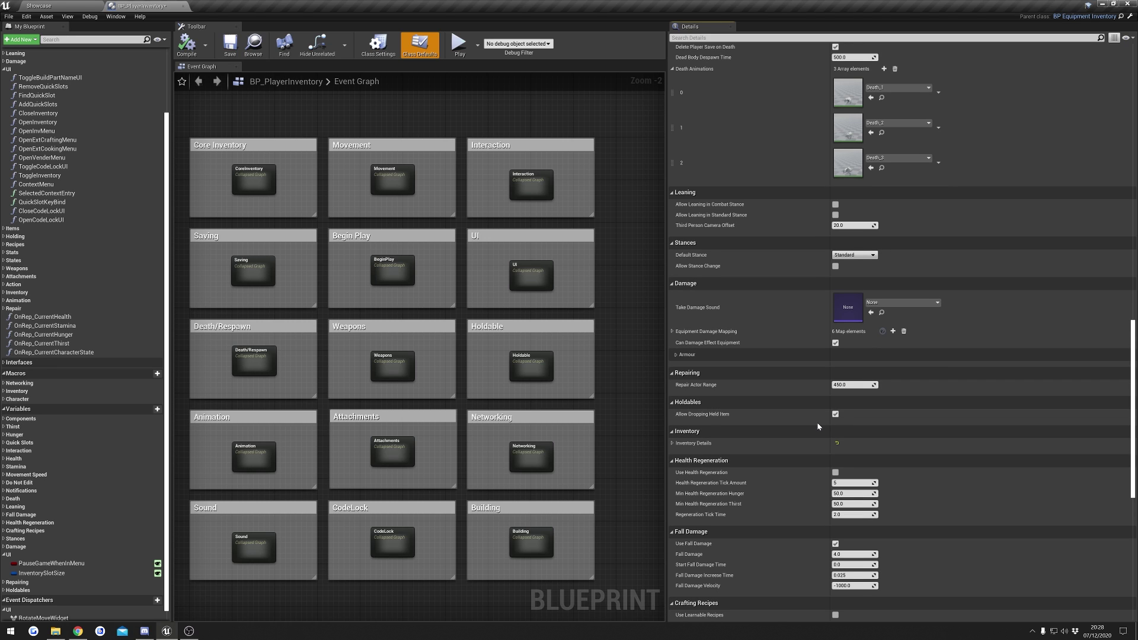
pyautogui.scroll(-6, 784, 411)
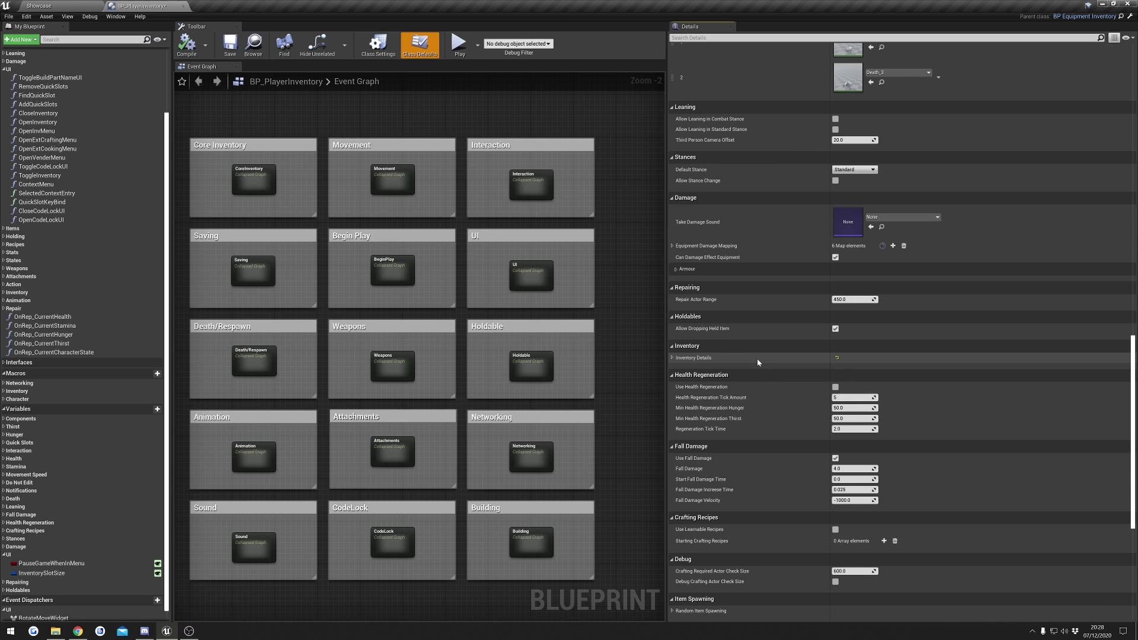
pyautogui.click(758, 360)
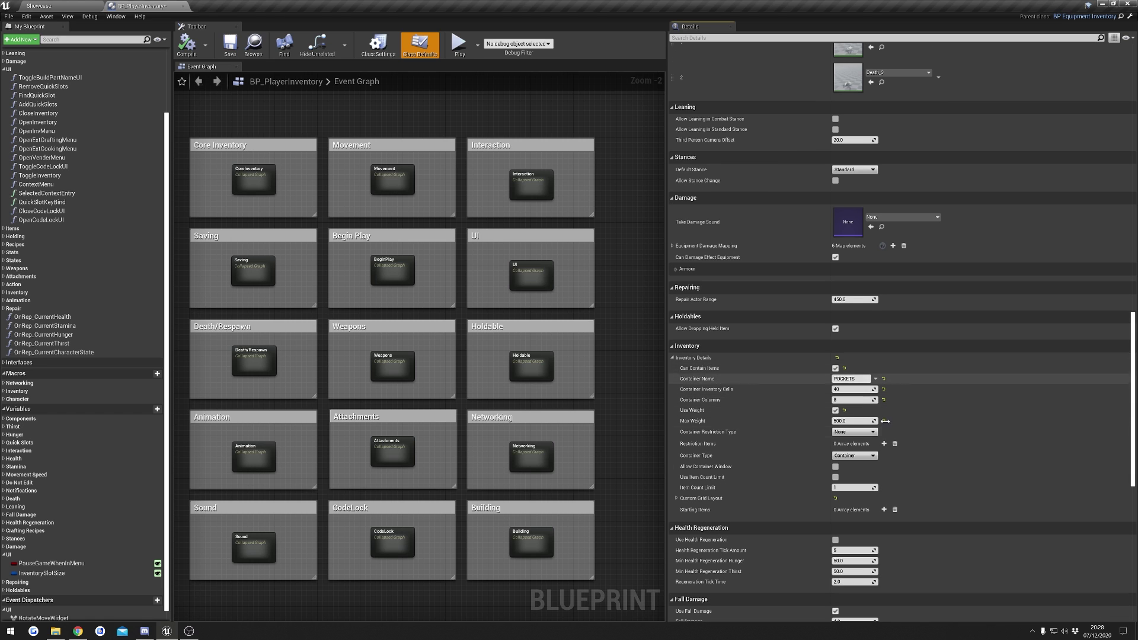
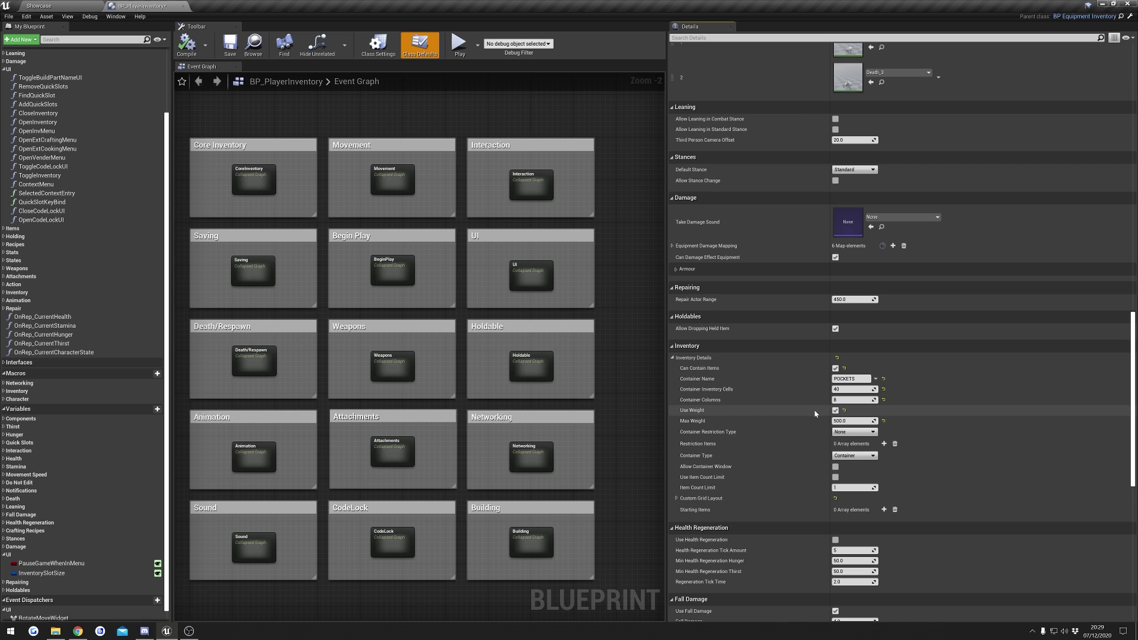
pyautogui.click(844, 421)
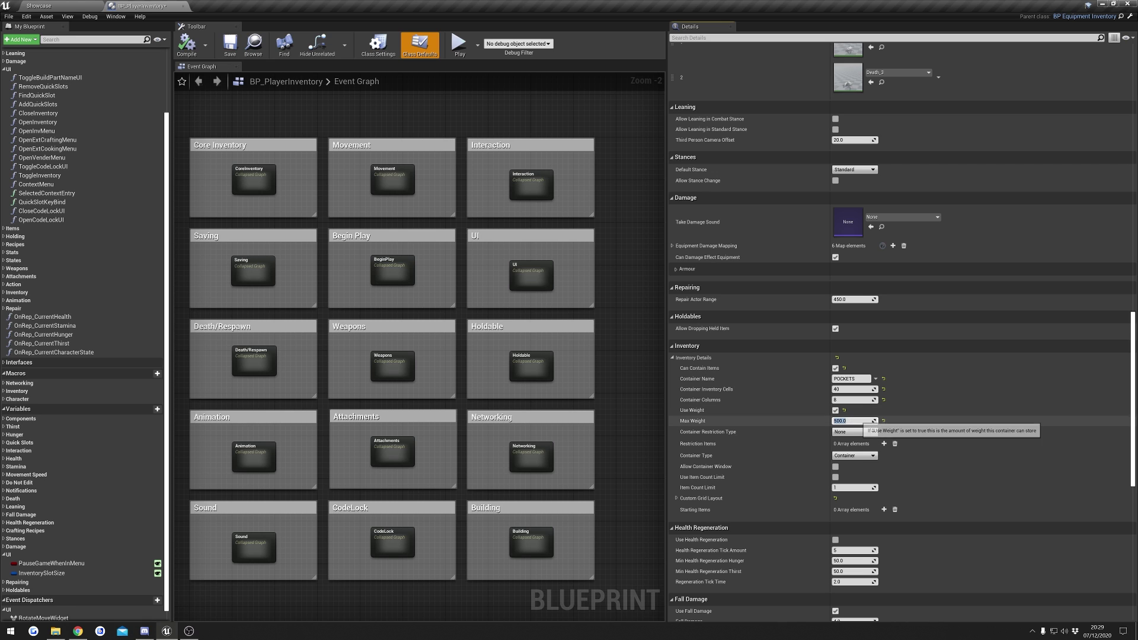
pyautogui.press('Return')
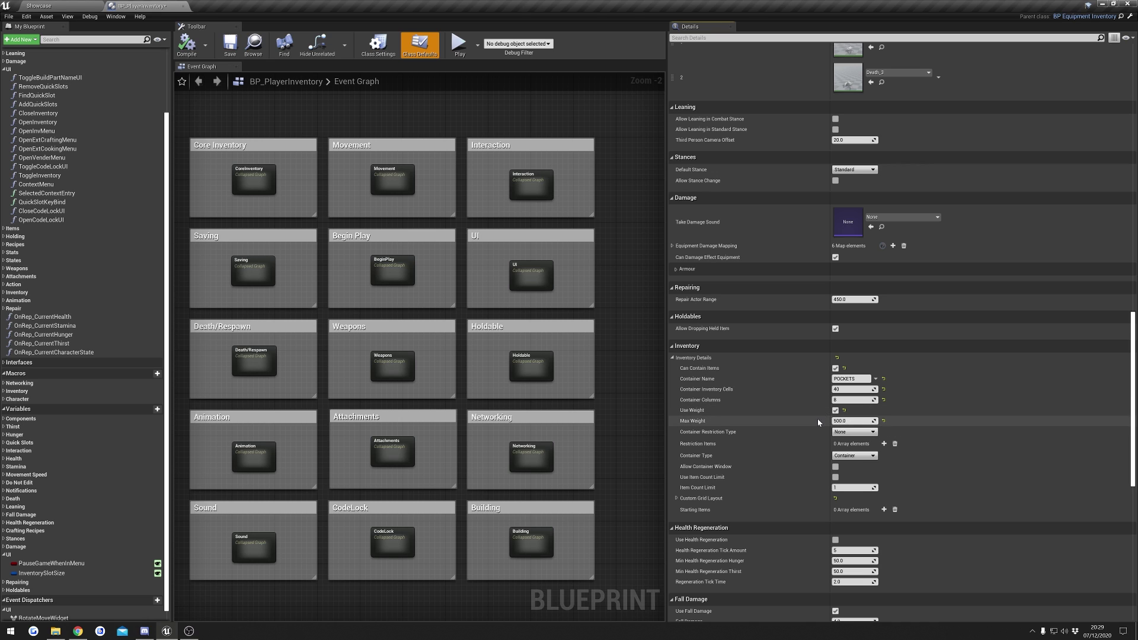
# Examine the Container Restriction Type options and the related Restriction Items setting, keeping the type at None
pyautogui.click(862, 435)
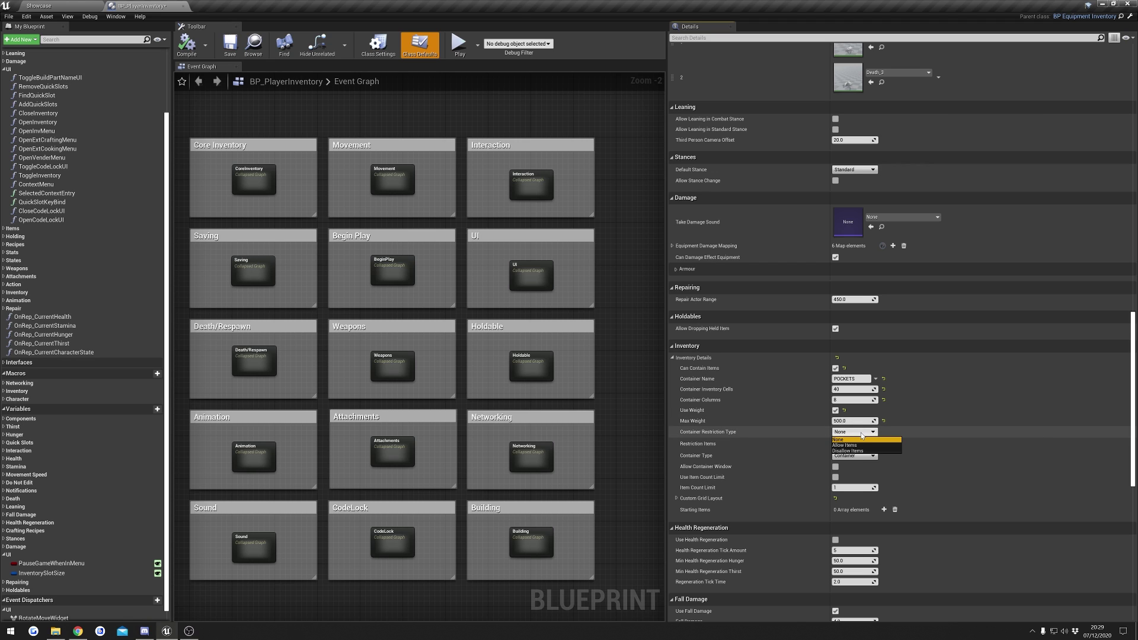
pyautogui.click(861, 435)
pyautogui.click(862, 432)
pyautogui.click(842, 440)
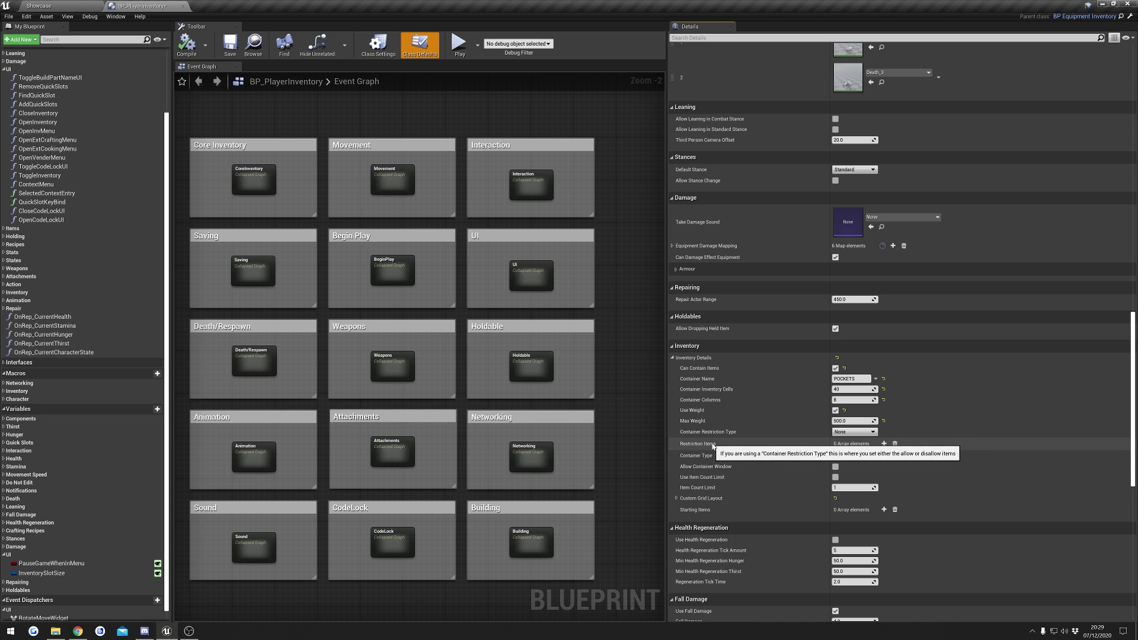
pyautogui.click(862, 432)
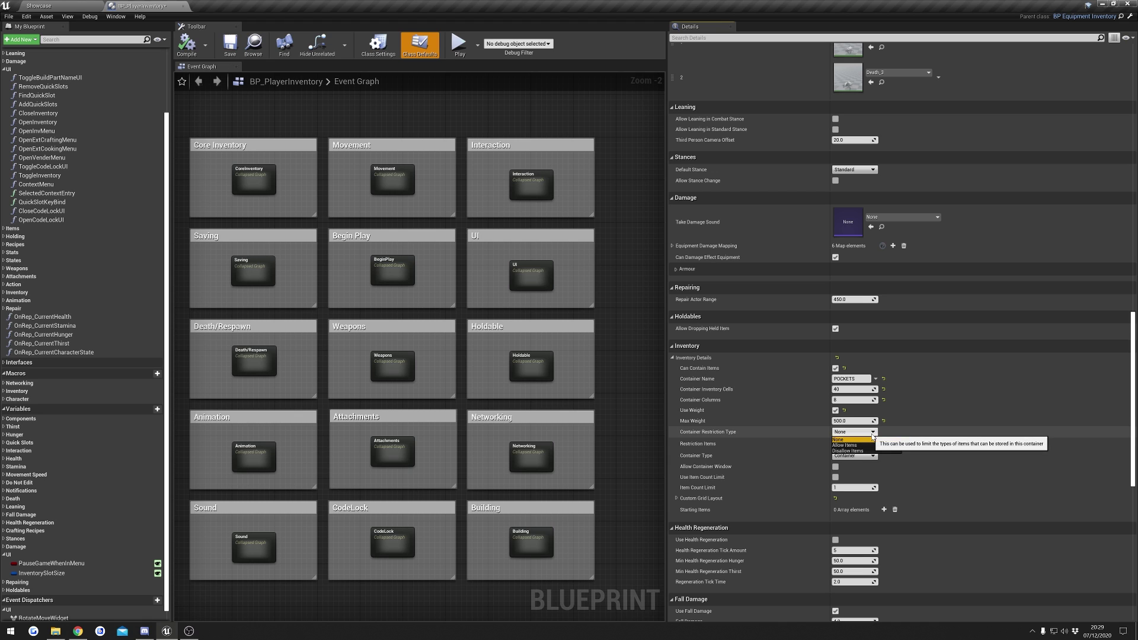
pyautogui.click(835, 439)
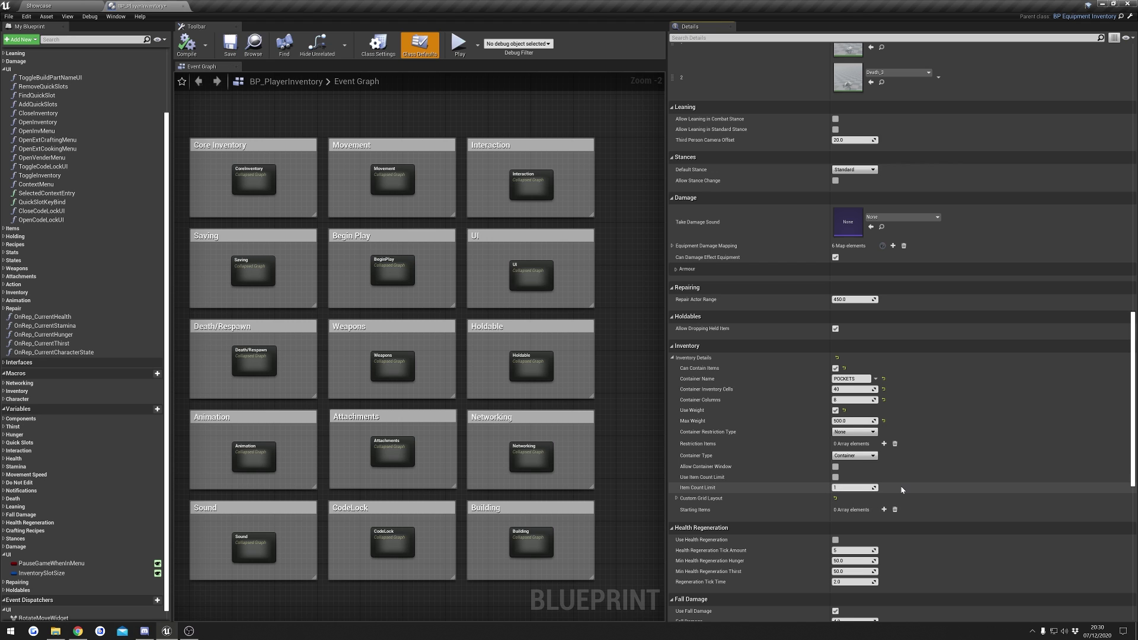
# Expand Custom Grid Layout and set its row name to Grid_10
pyautogui.doubleClick(762, 501)
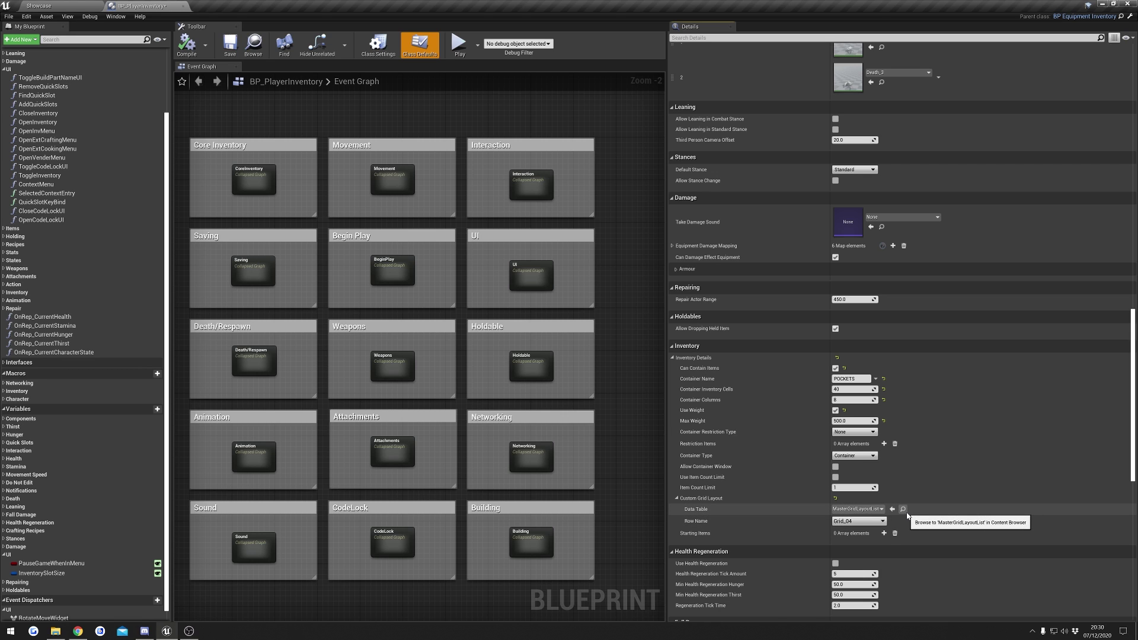
pyautogui.click(877, 522)
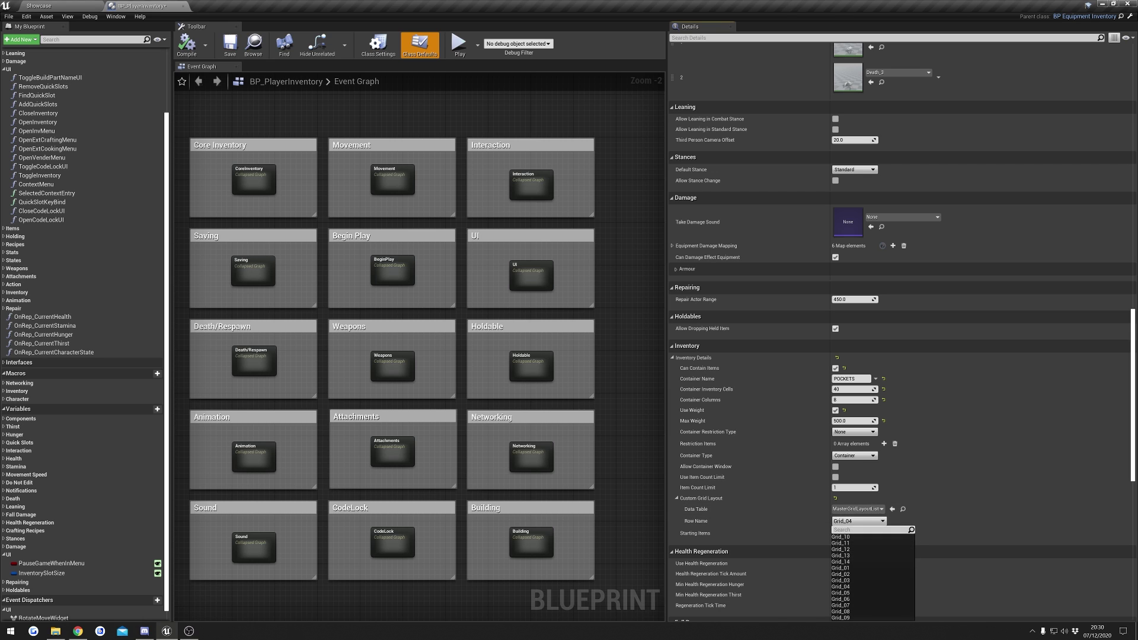
pyautogui.click(877, 522)
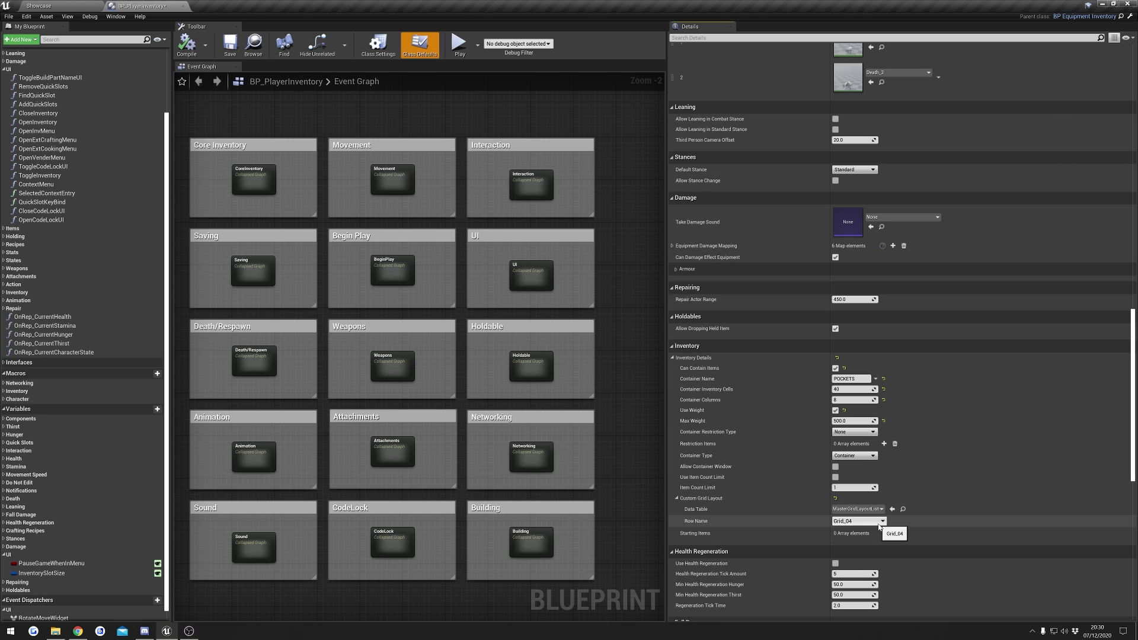
pyautogui.click(879, 521)
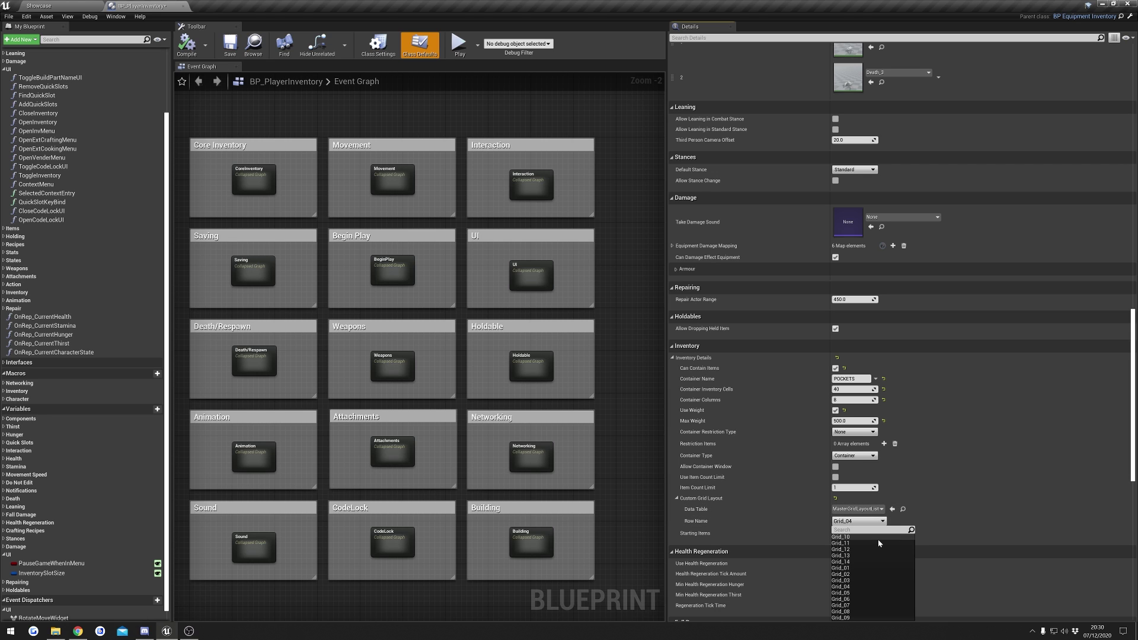
pyautogui.click(879, 541)
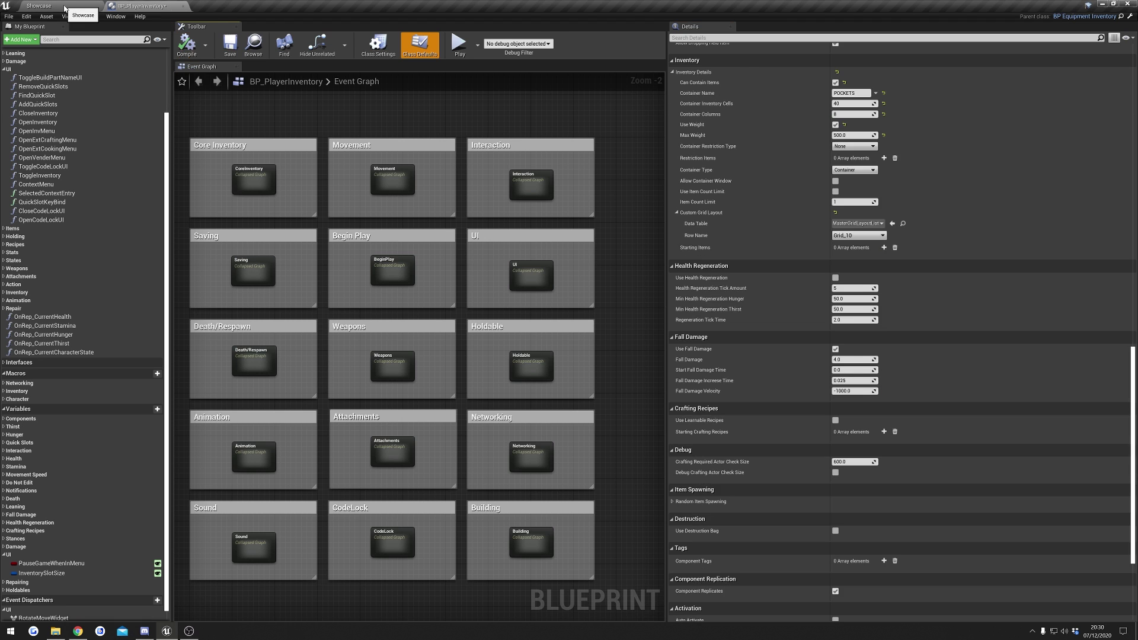
# Play the Showcase level, examine the pockets grid in the player inventory, stop the session, and return to BP_PlayerInventory
pyautogui.click(64, 7)
pyautogui.click(501, 320)
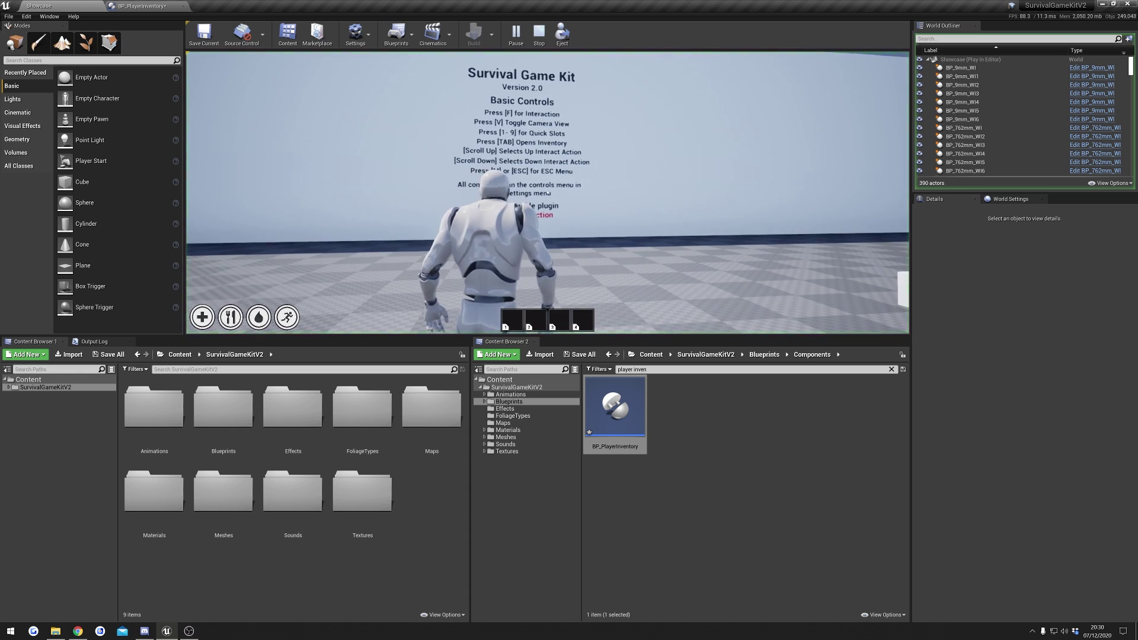
pyautogui.press('Tab')
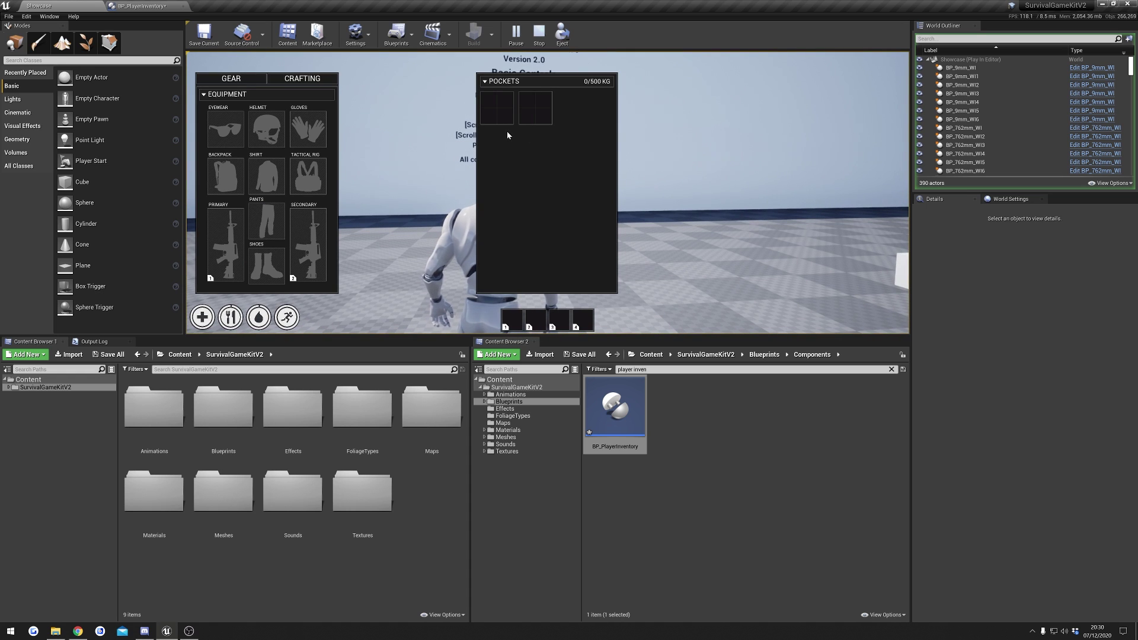
pyautogui.press('Tab')
pyautogui.press('Escape')
pyautogui.click(155, 8)
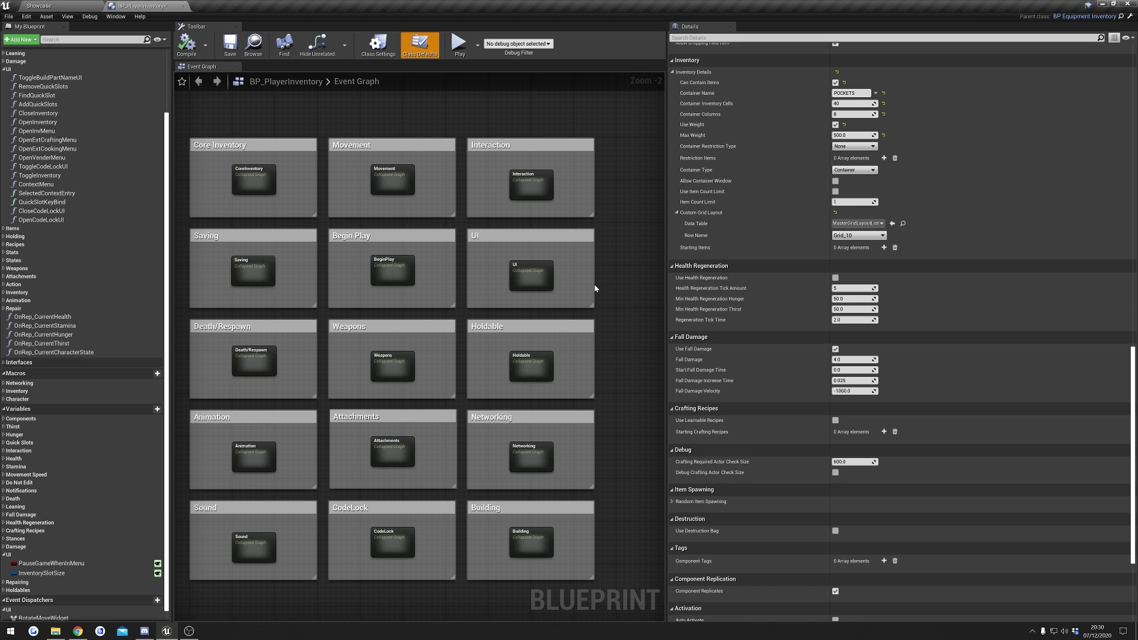
# Set the Custom Grid Layout row name to Grid_05 and check the pockets grid in a play session of the Showcase level
pyautogui.click(858, 235)
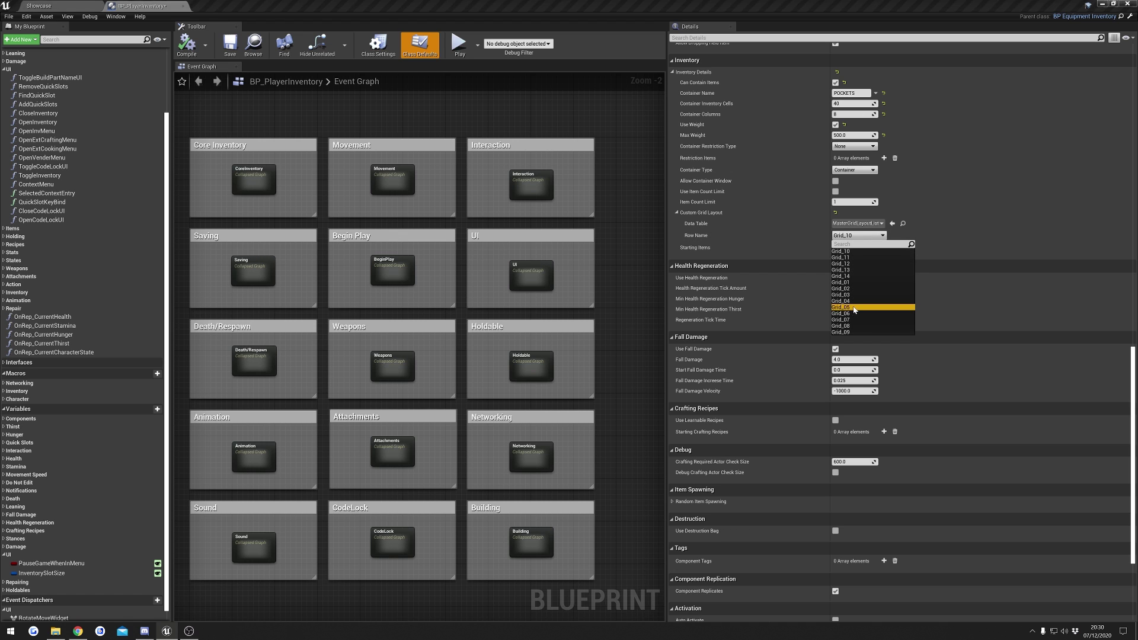
pyautogui.click(852, 306)
pyautogui.click(63, 4)
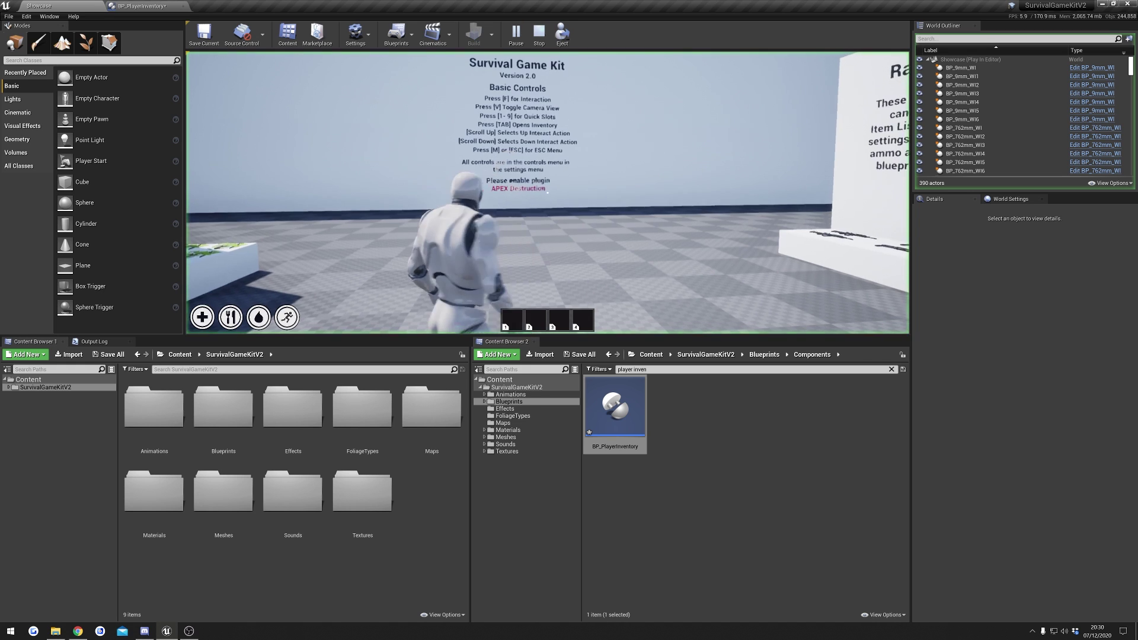
pyautogui.press('Tab')
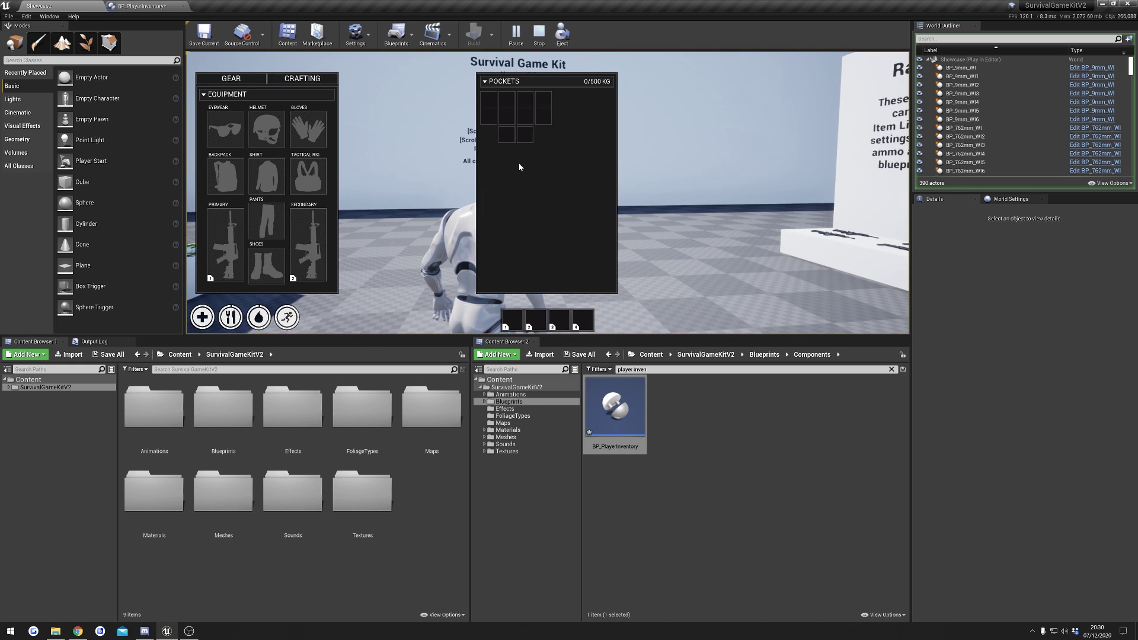
pyautogui.press('Tab')
pyautogui.press('Escape')
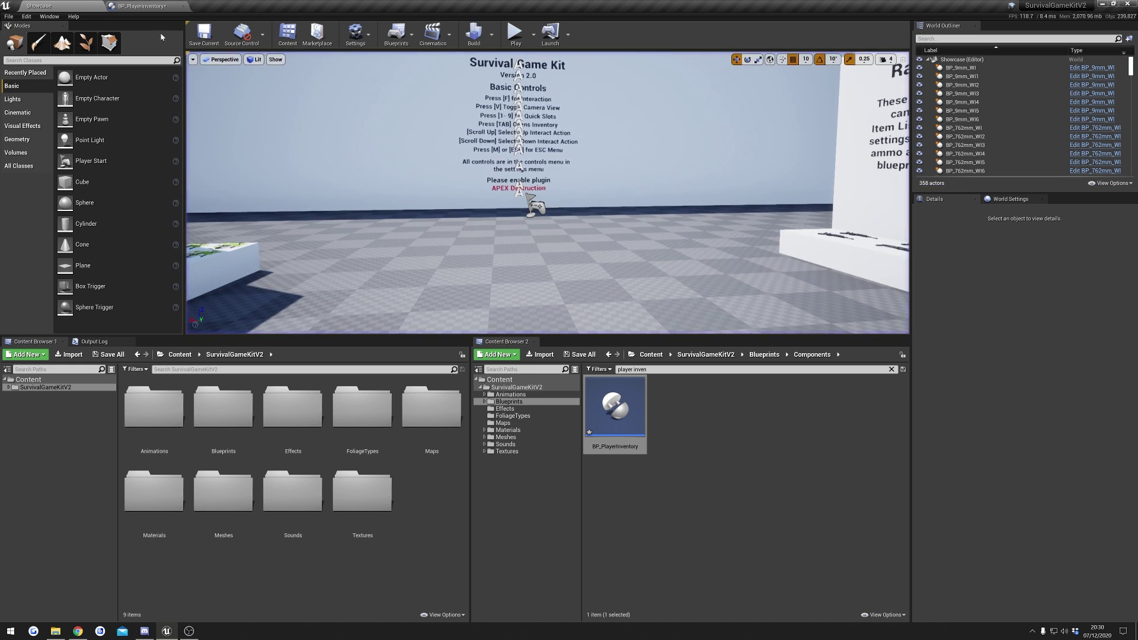
pyautogui.click(146, 7)
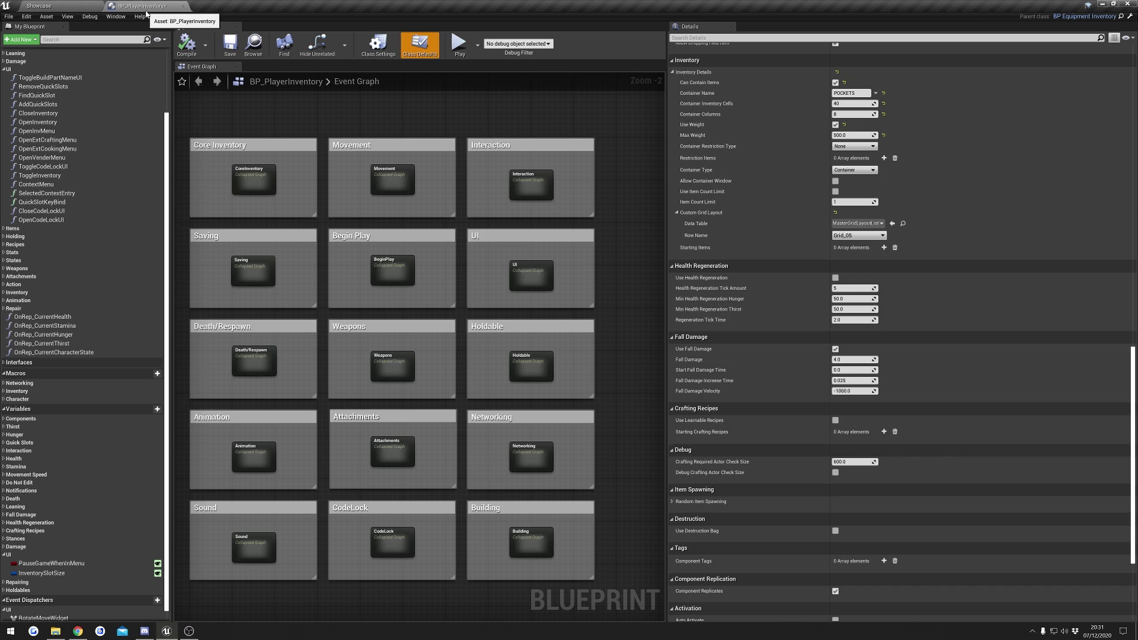
# Look over the available row names for the Custom Grid Layout, then collapse that group
pyautogui.click(885, 238)
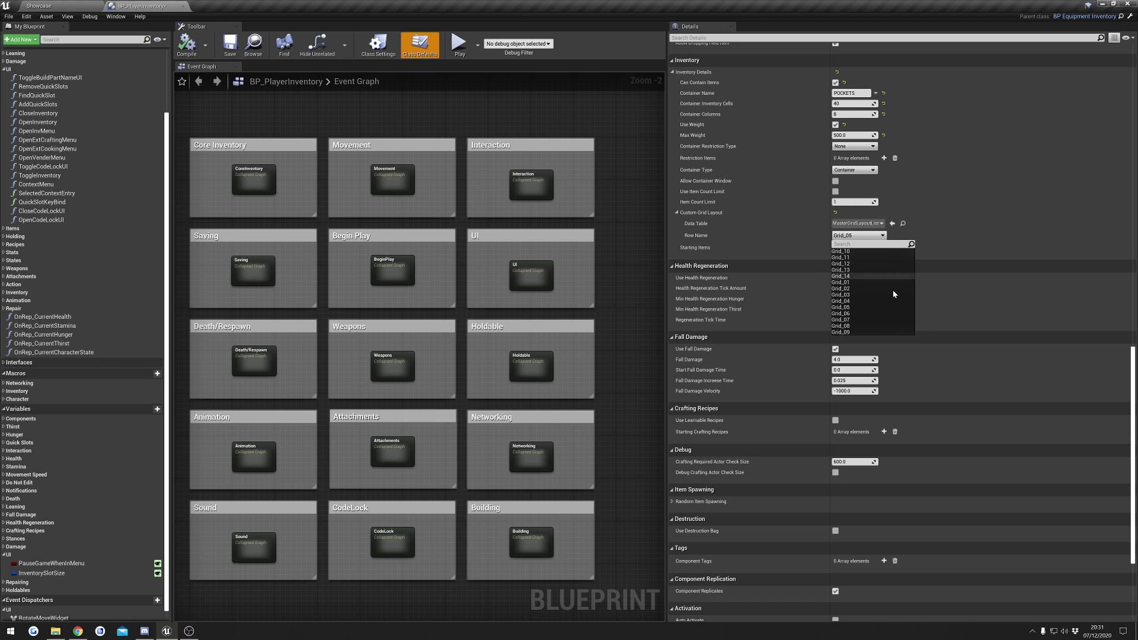
pyautogui.click(880, 237)
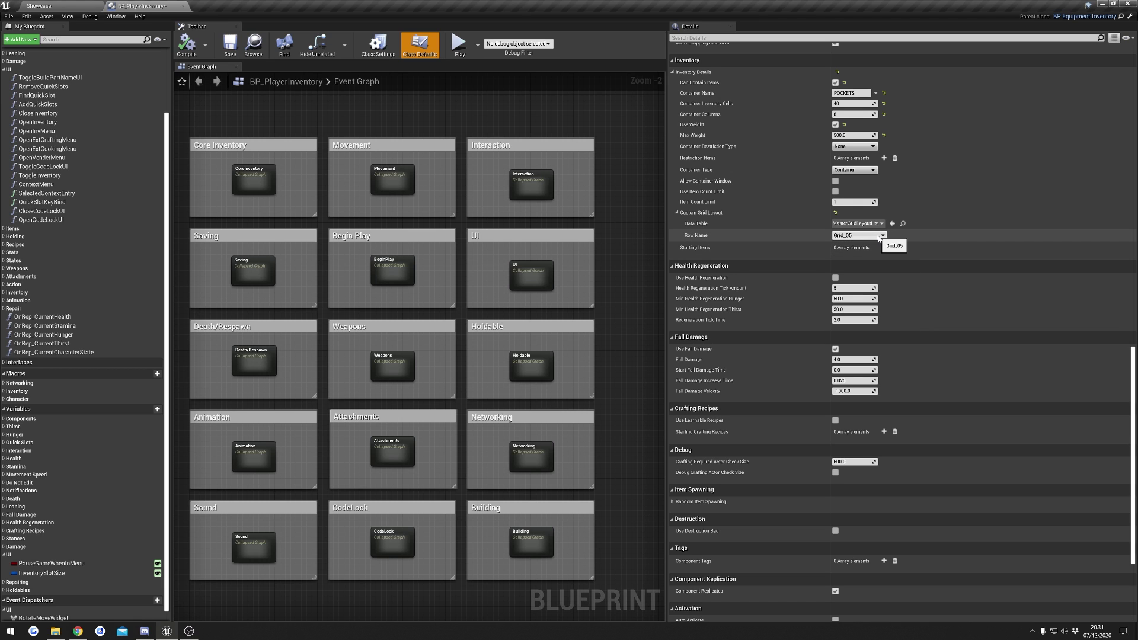
pyautogui.click(879, 237)
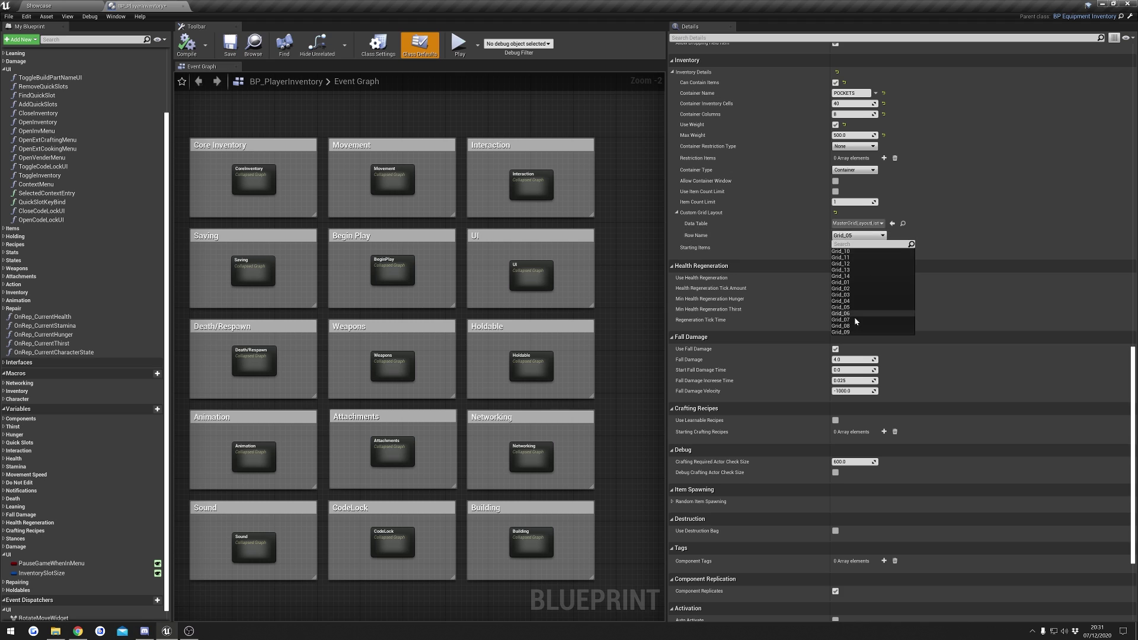
pyautogui.click(869, 246)
pyautogui.click(758, 213)
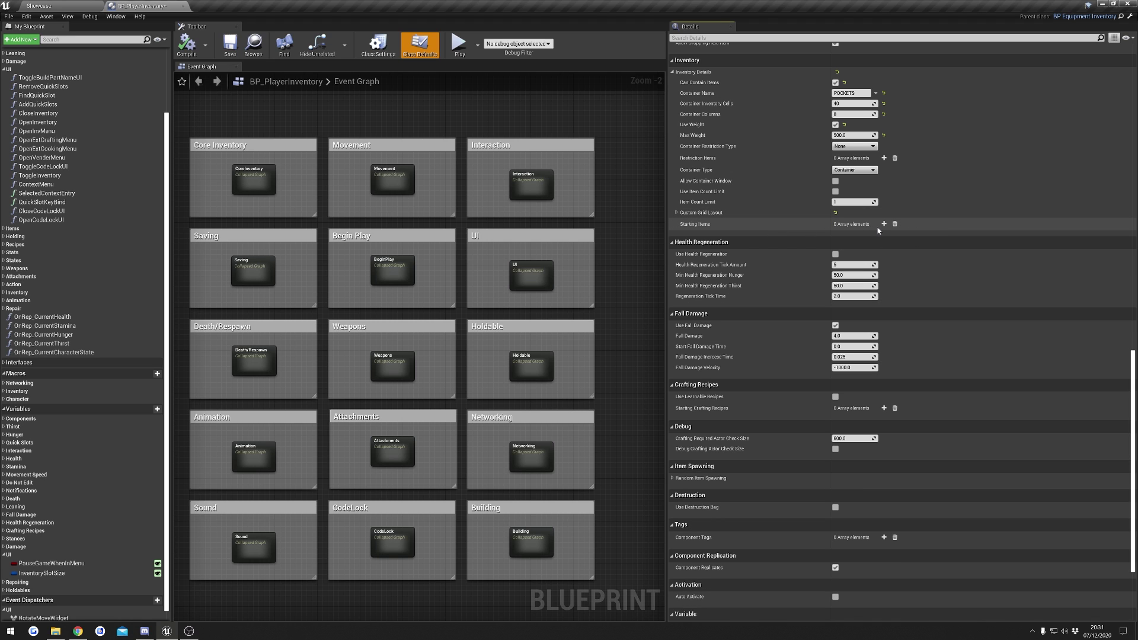
# Add two entries to Starting Items and delete the second one
pyautogui.click(884, 224)
pyautogui.click(753, 235)
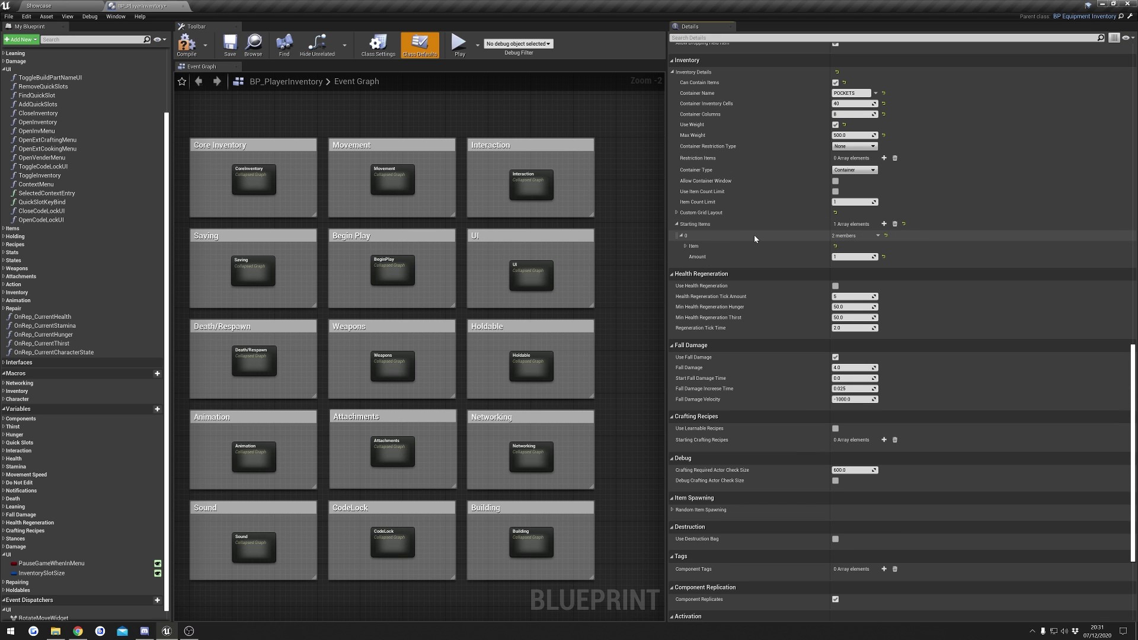
pyautogui.click(884, 224)
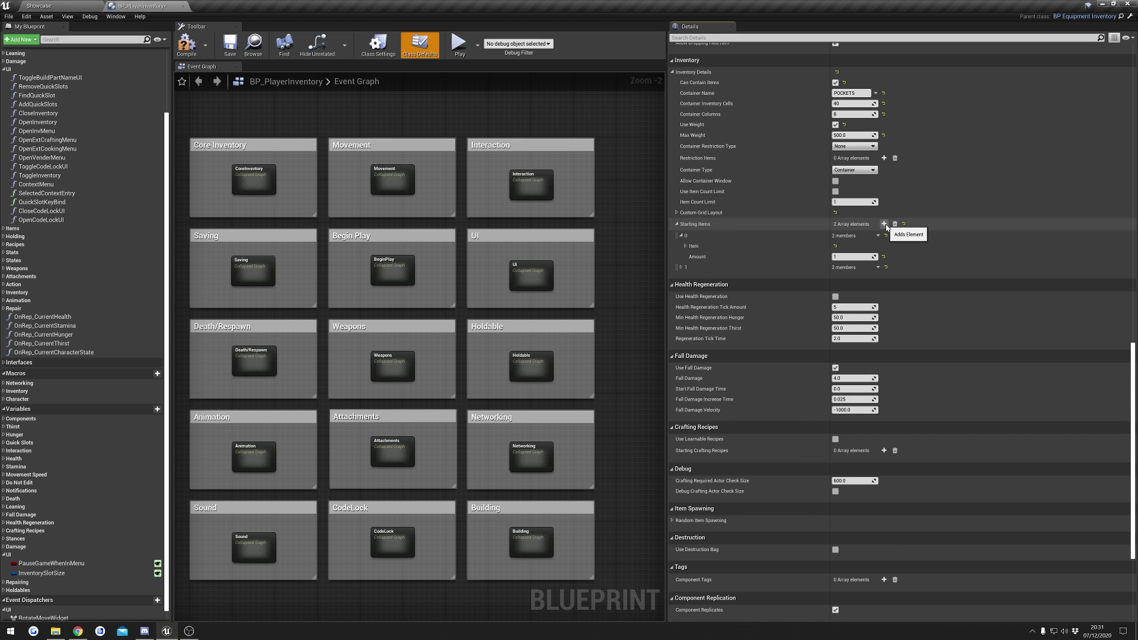
pyautogui.click(877, 267)
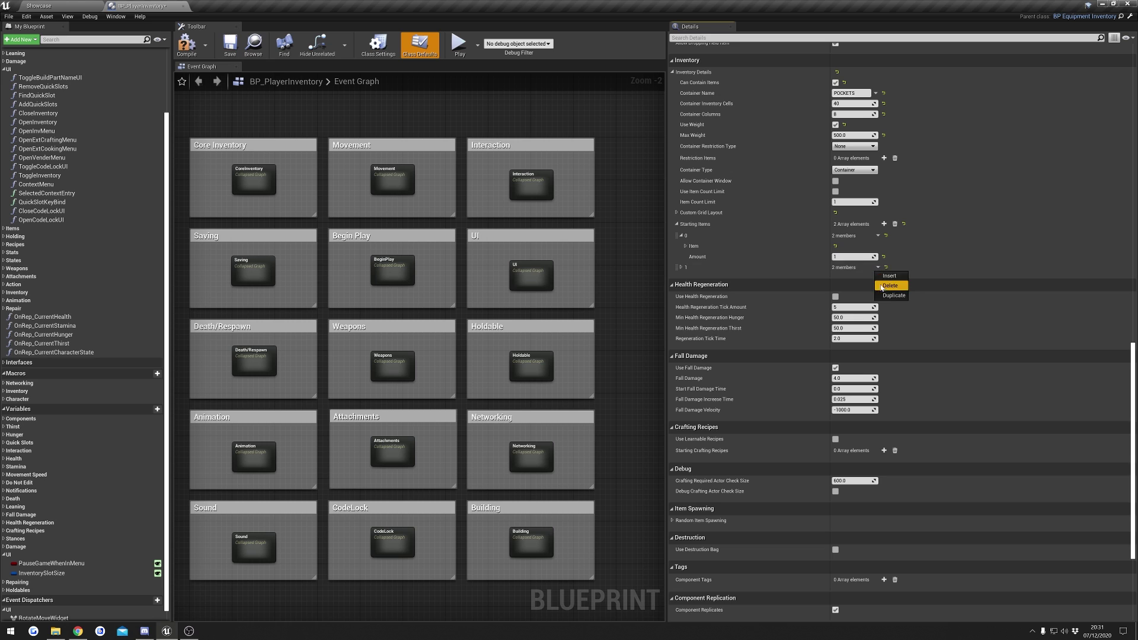
pyautogui.click(889, 282)
# Try MasterItemList as the starting item's data table with its row name options, then clear the Starting Items array
pyautogui.click(727, 246)
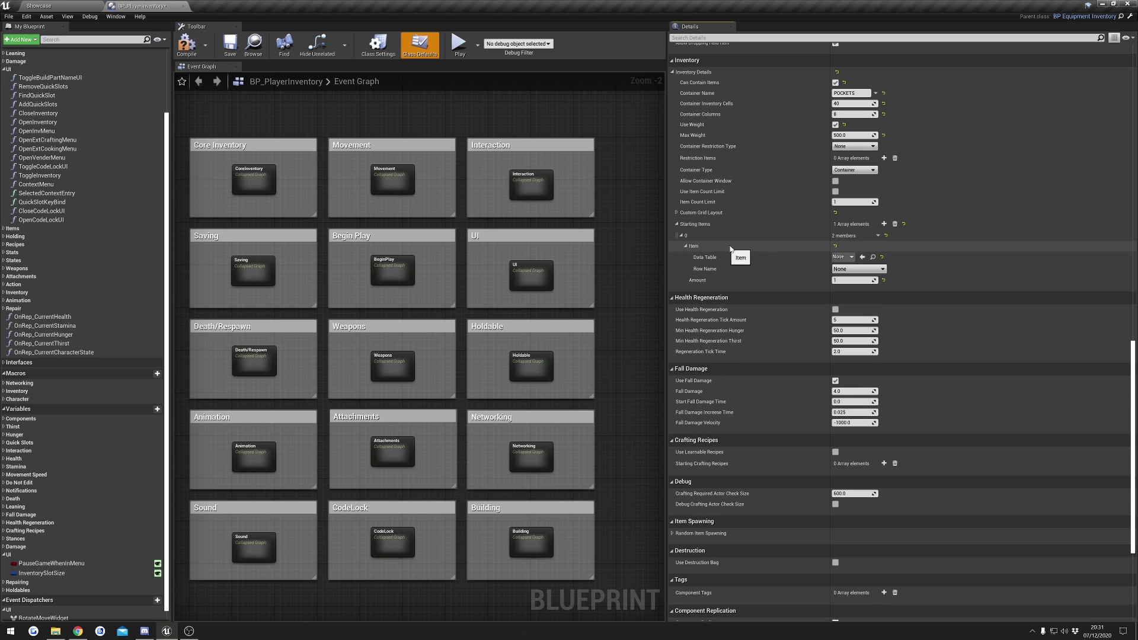
pyautogui.click(852, 257)
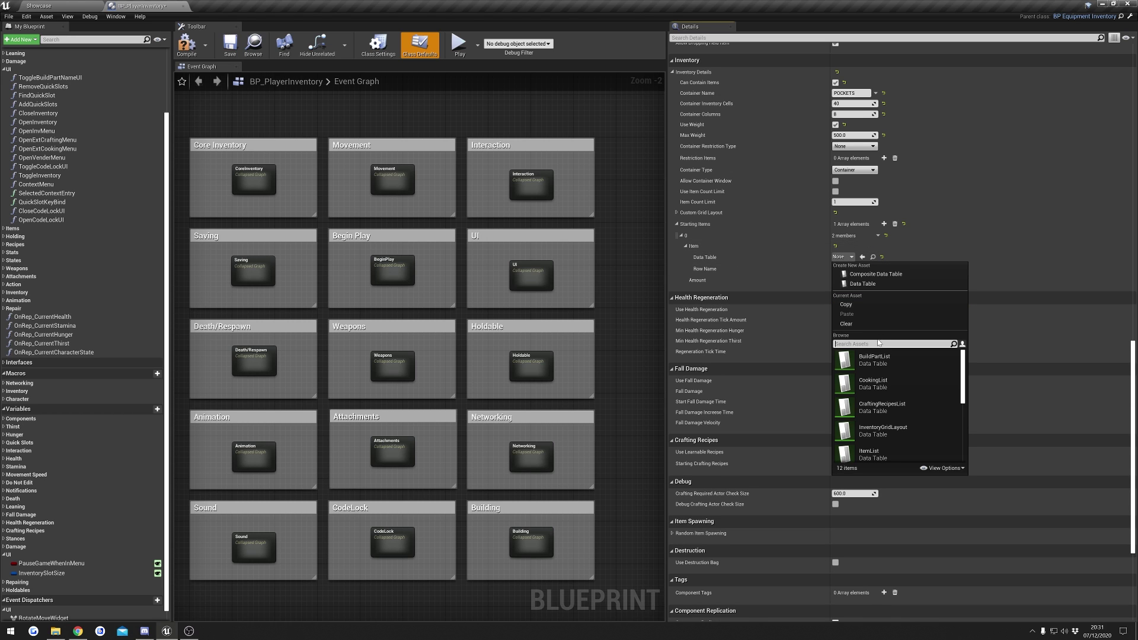
pyautogui.write('masteritem')
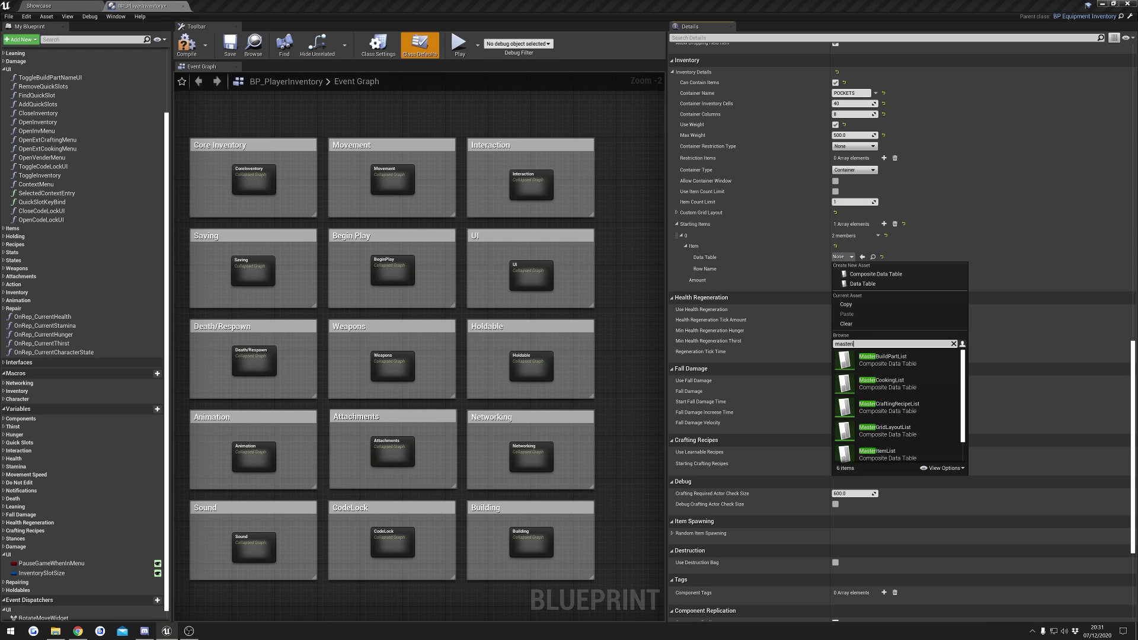
pyautogui.click(871, 360)
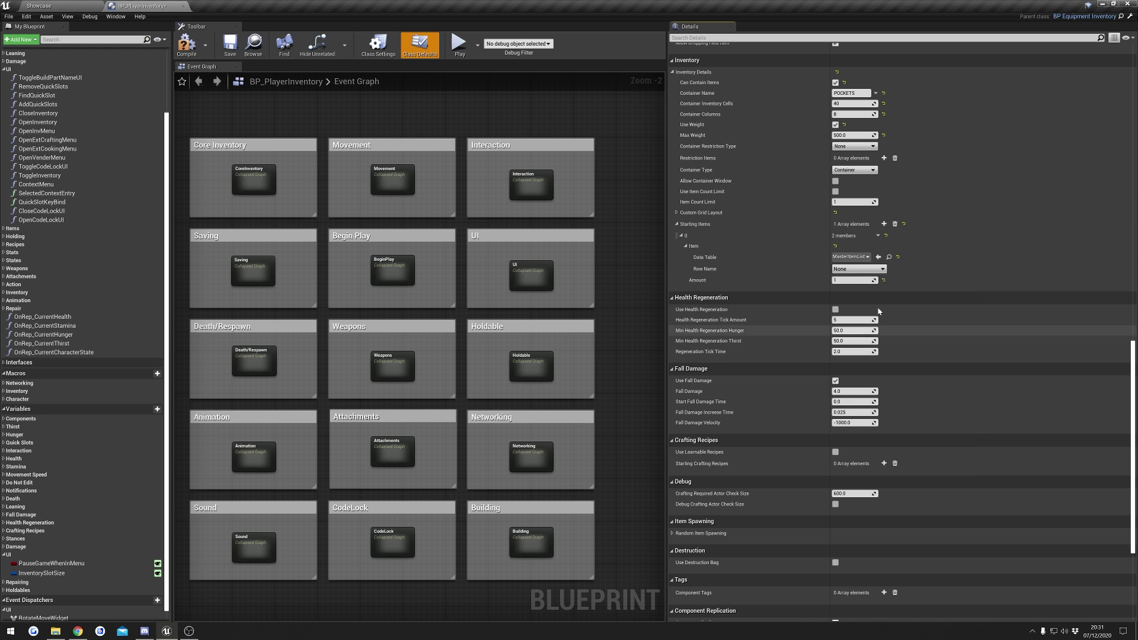
pyautogui.click(859, 268)
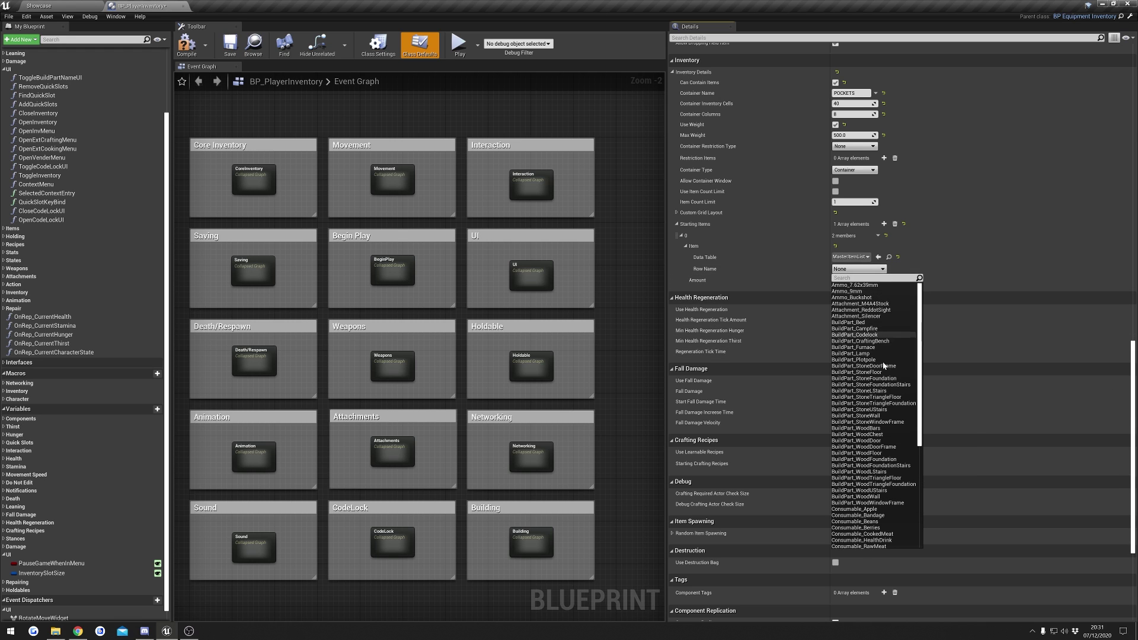
pyautogui.click(881, 271)
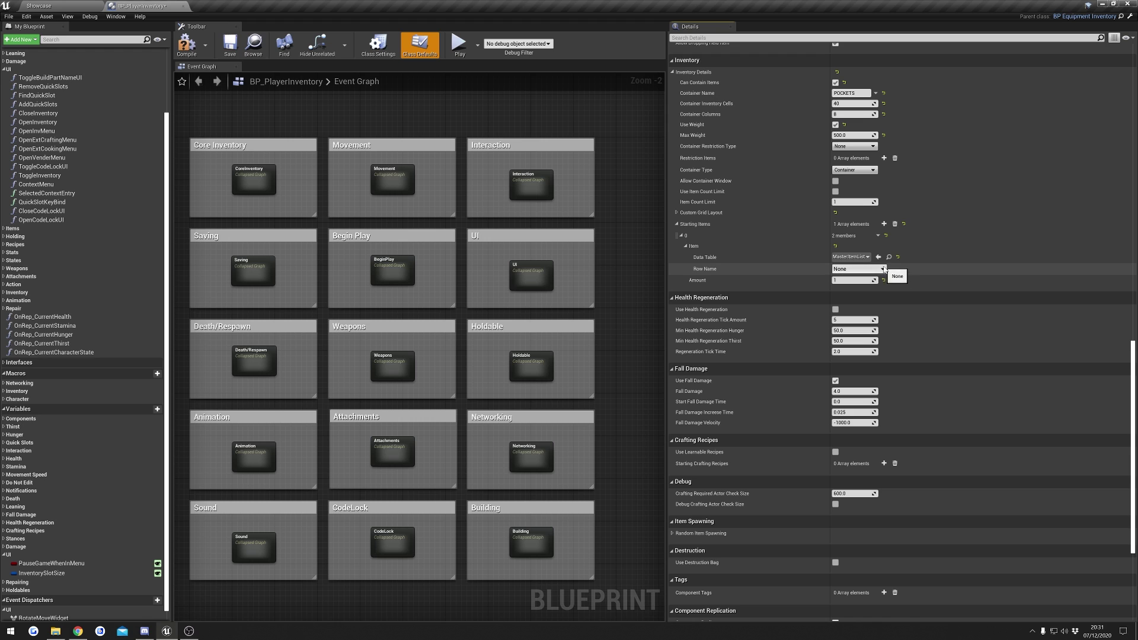
pyautogui.click(895, 224)
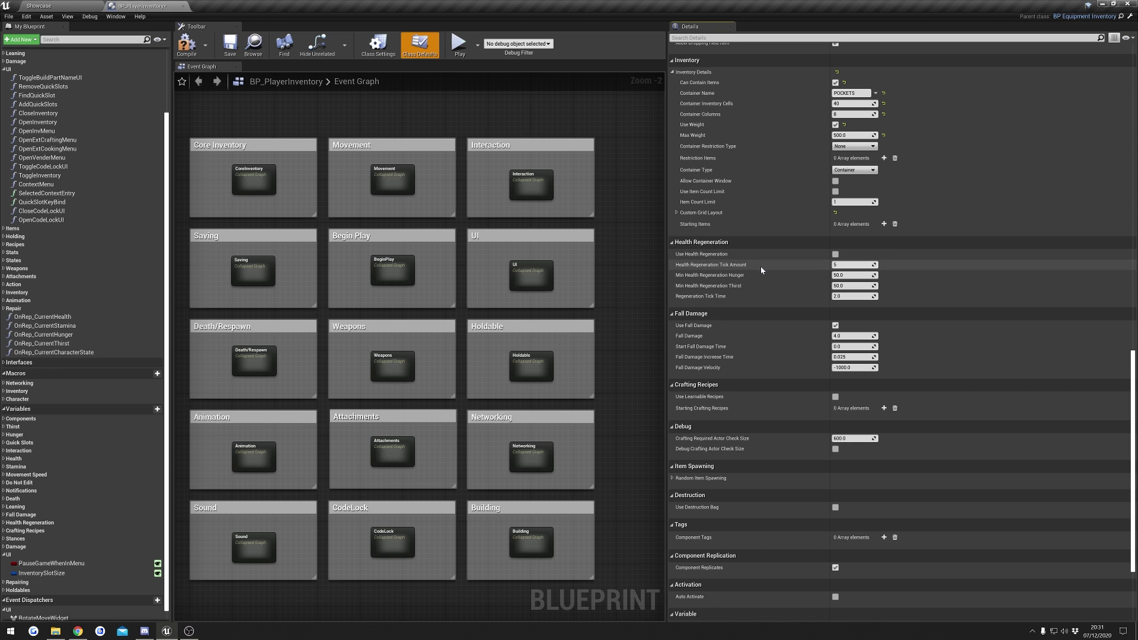
# Examine the Health Regeneration and Fall Damage settings, including the Fall Damage Increase Time
pyautogui.moveTo(741, 268)
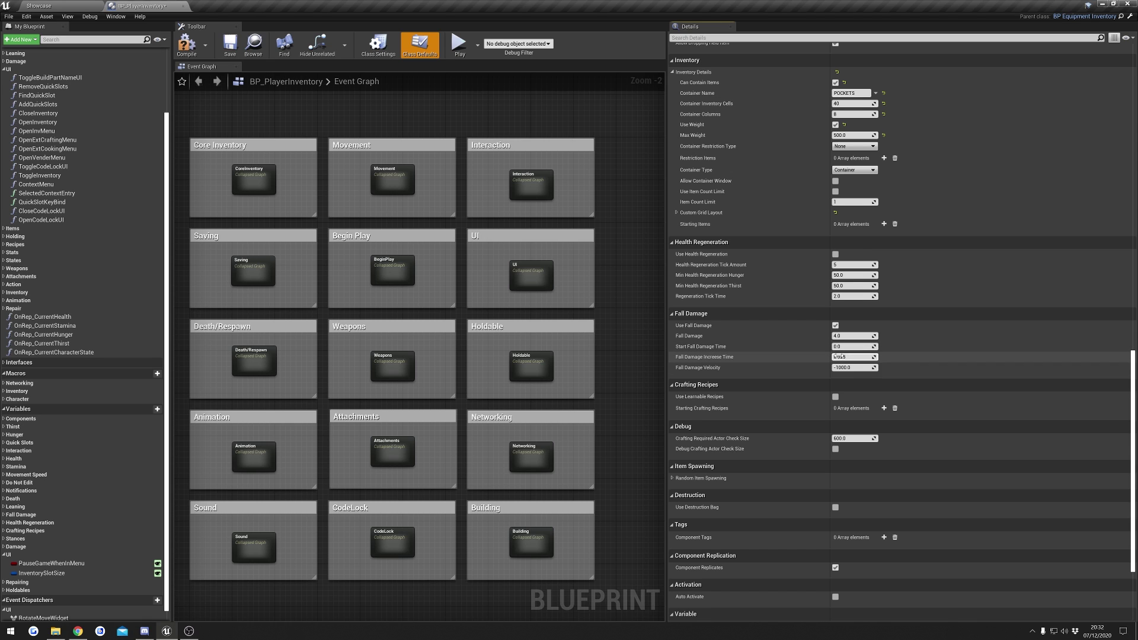
pyautogui.click(838, 356)
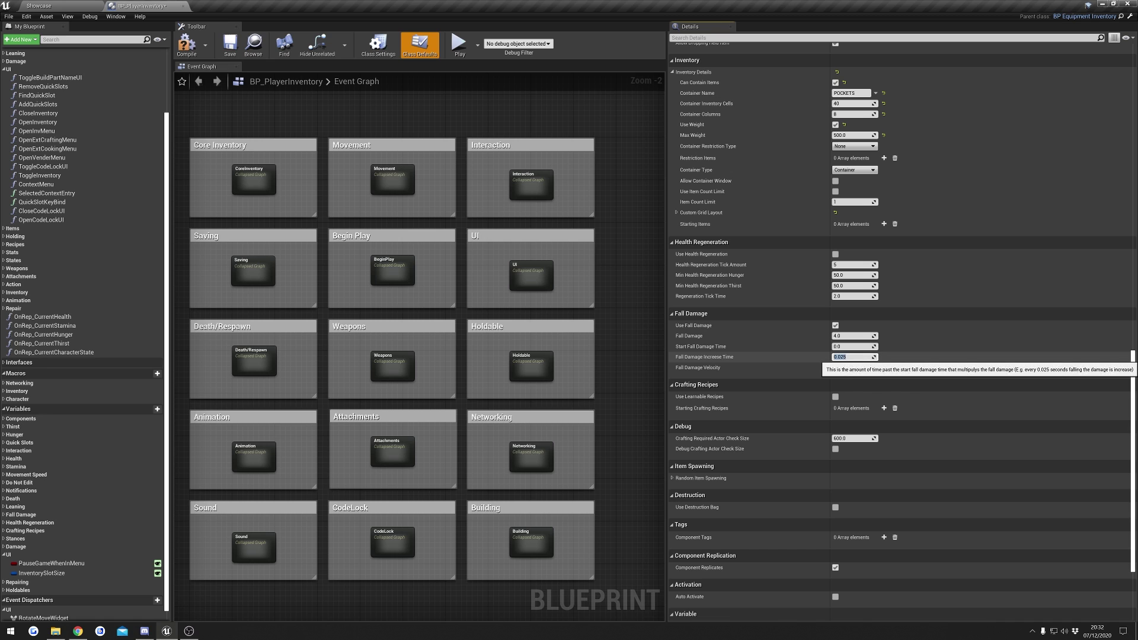
pyautogui.click(846, 357)
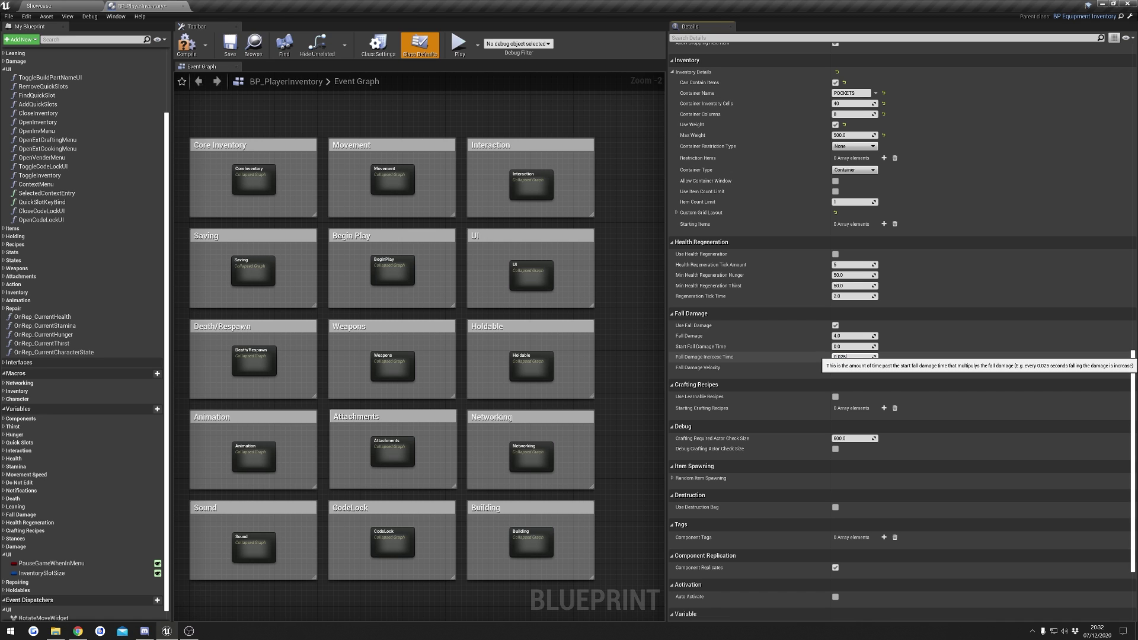
pyautogui.hotkey('ctrl', 'a')
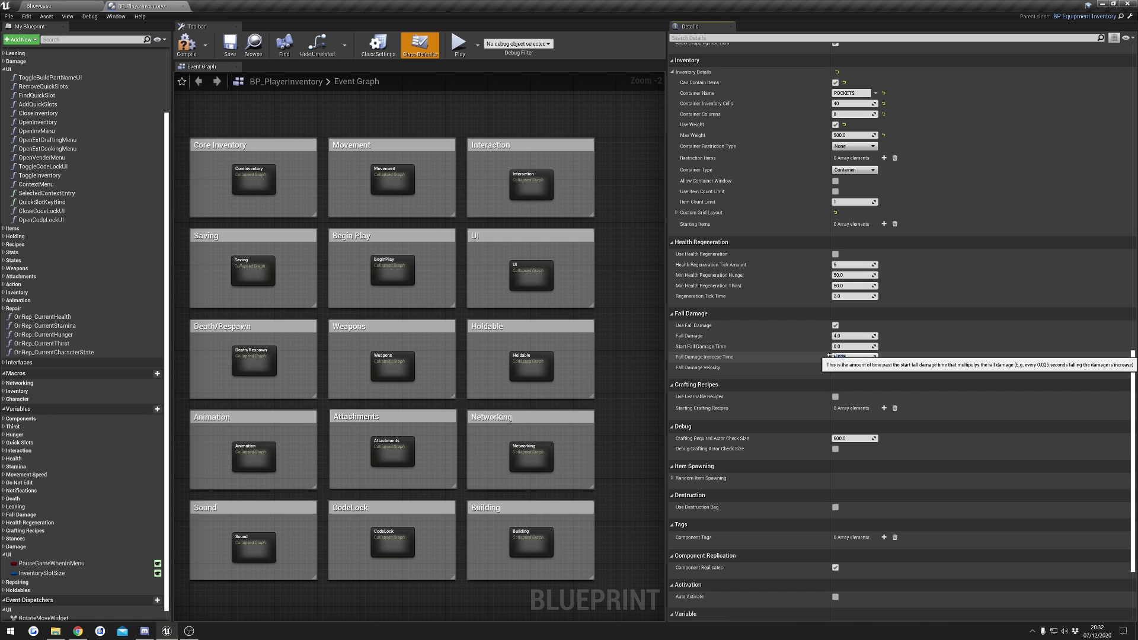
pyautogui.press('Return')
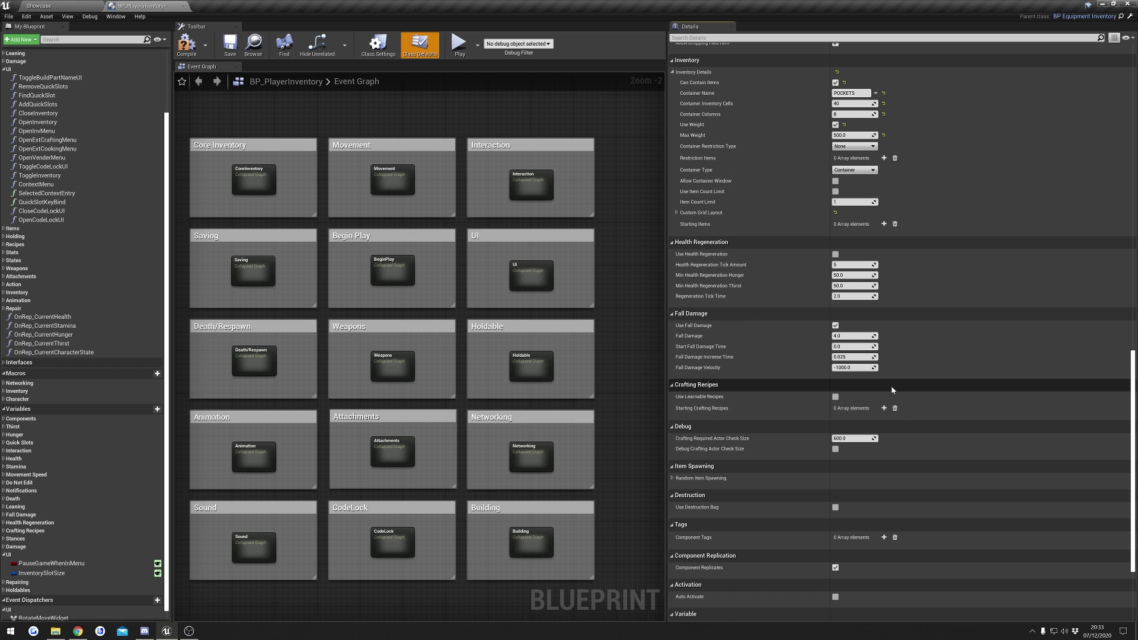
# Expand Random Item Spawning, examine its spawn settings and the SpawnType entry, then collapse the group
pyautogui.scroll(-1, 903, 407)
pyautogui.scroll(-1, 903, 412)
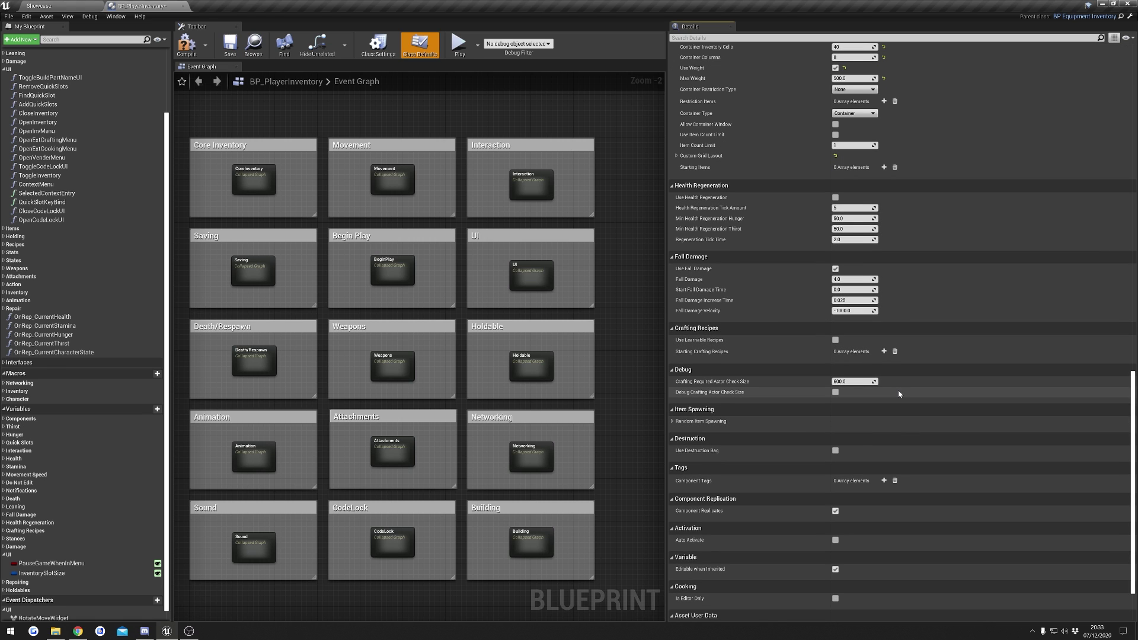
pyautogui.scroll(-1, 897, 393)
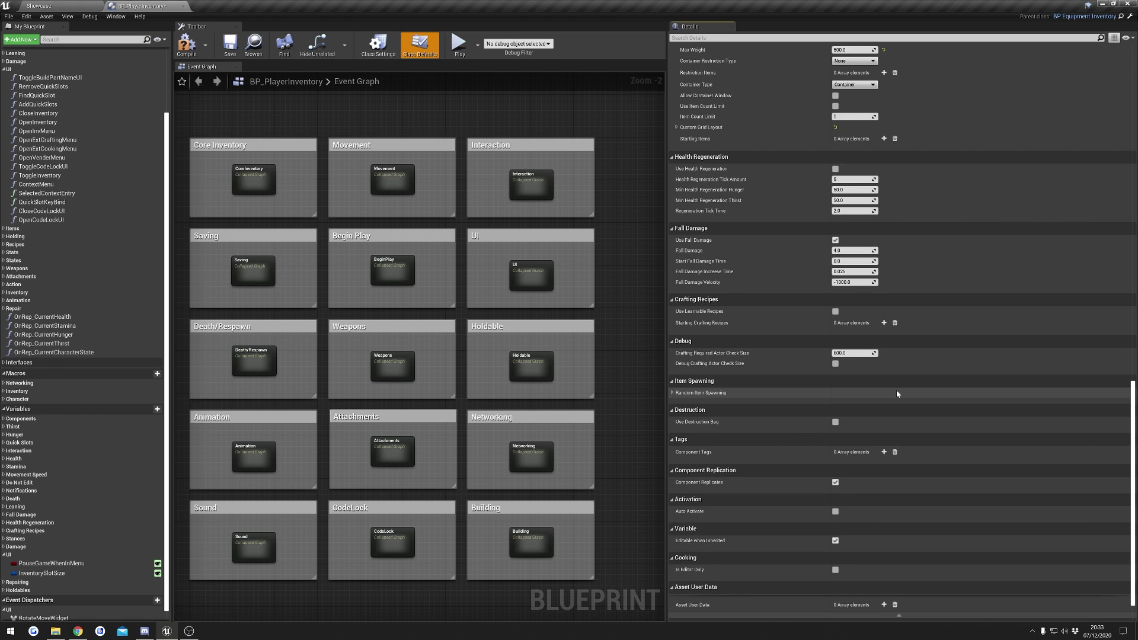
pyautogui.click(711, 393)
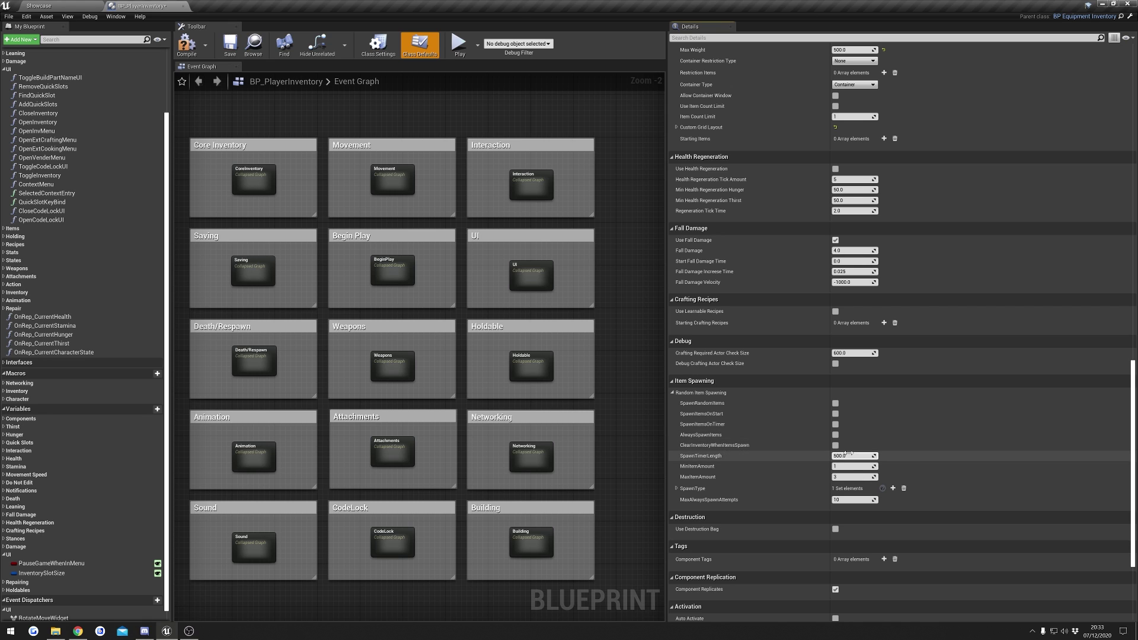
pyautogui.click(744, 493)
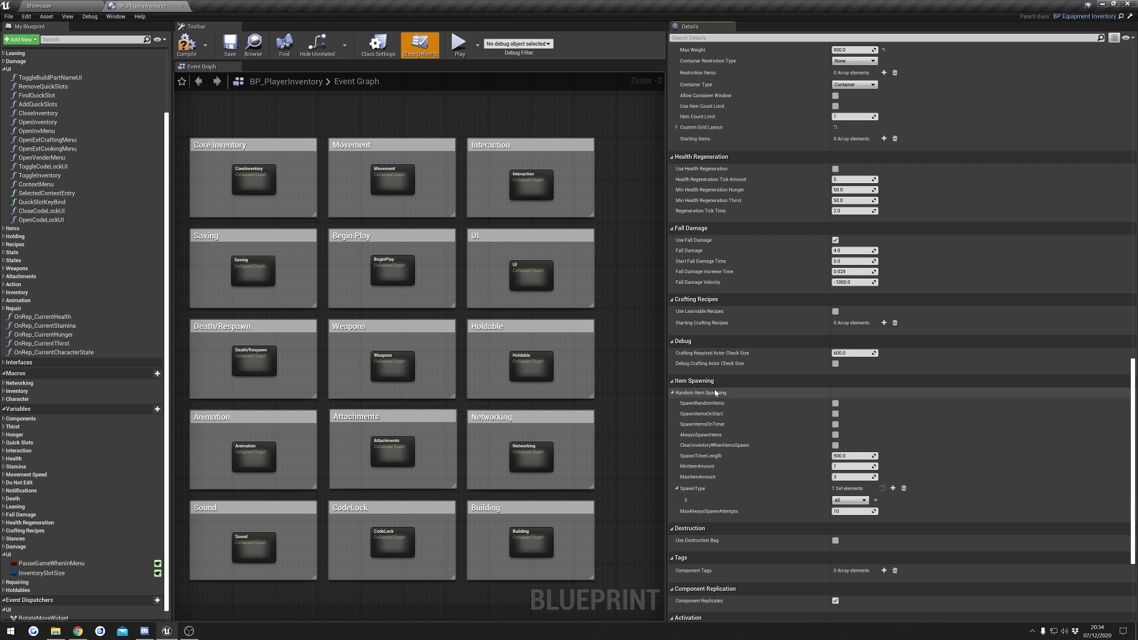
pyautogui.moveTo(714, 394)
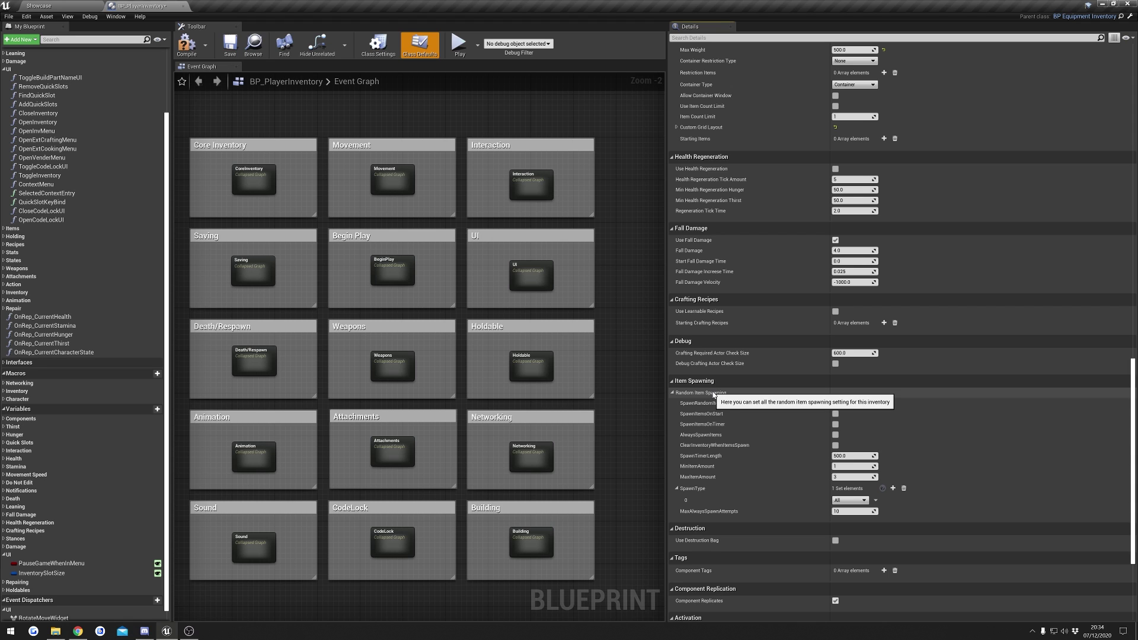
pyautogui.click(713, 394)
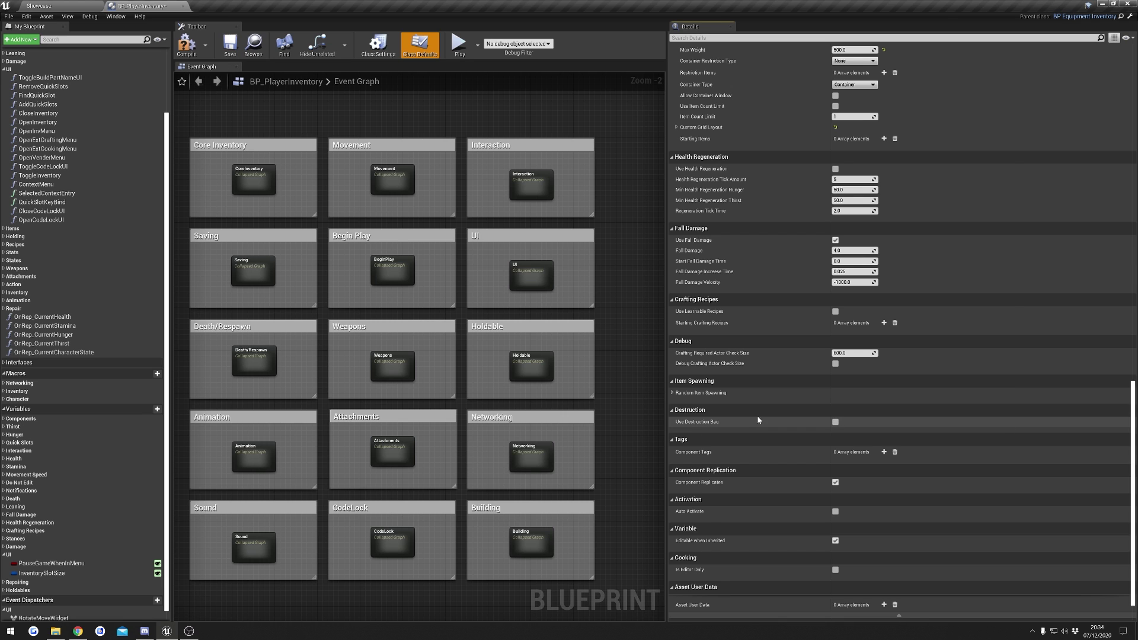
# Review the remaining class defaults, from Use Destruction Bag down to the Collision settings
pyautogui.scroll(-3, 745, 422)
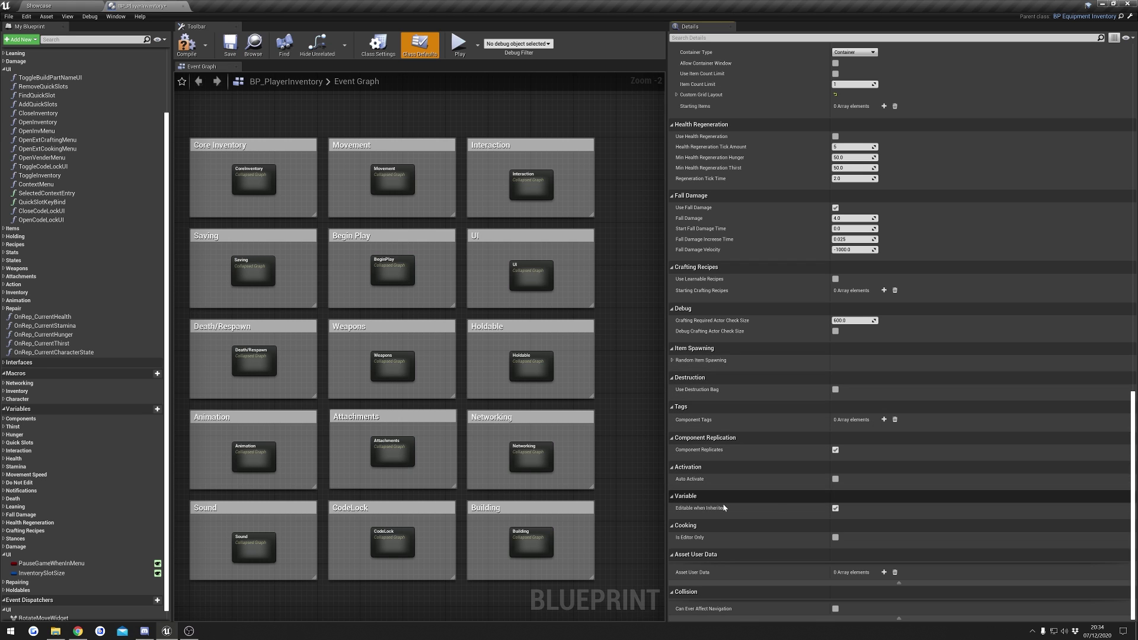
pyautogui.scroll(8, 728, 511)
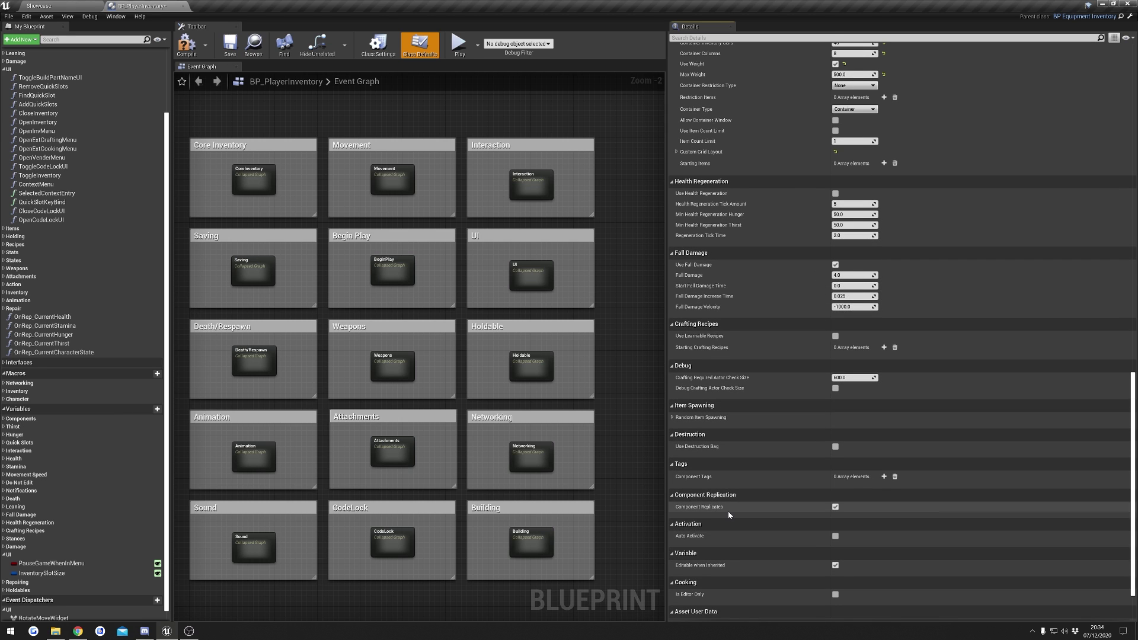
# Return to the Showcase level, search the Components folder's assets for "Charac", and open the BP_CharacterComponent blueprint
pyautogui.scroll(6, 729, 511)
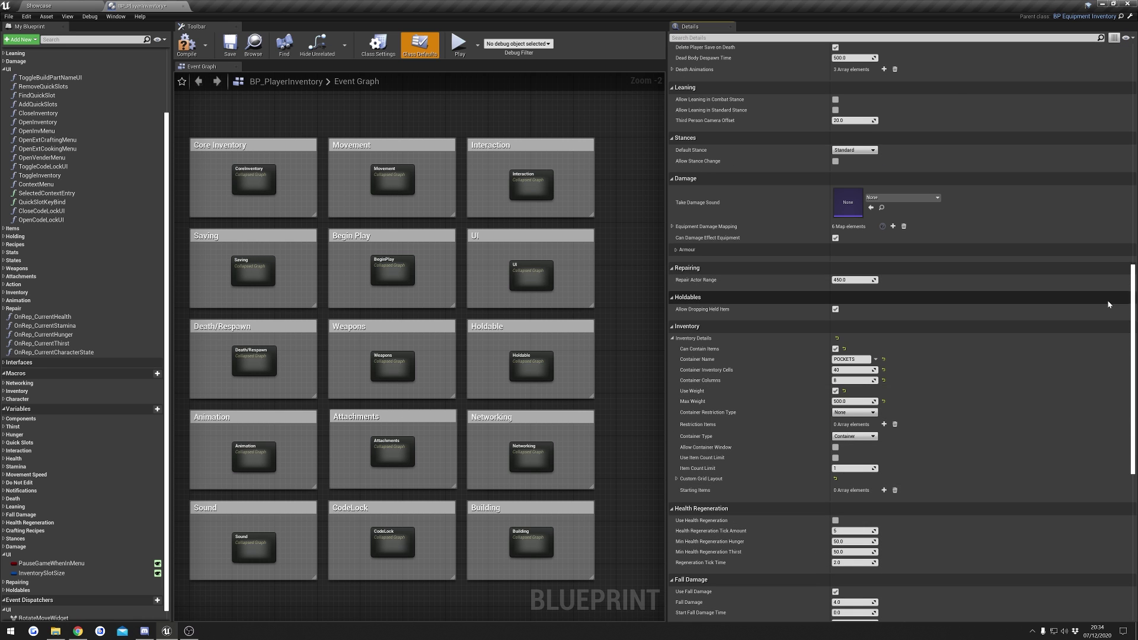
pyautogui.moveTo(1134, 336); pyautogui.dragTo(1135, 330)
pyautogui.scroll(20, 1032, 326)
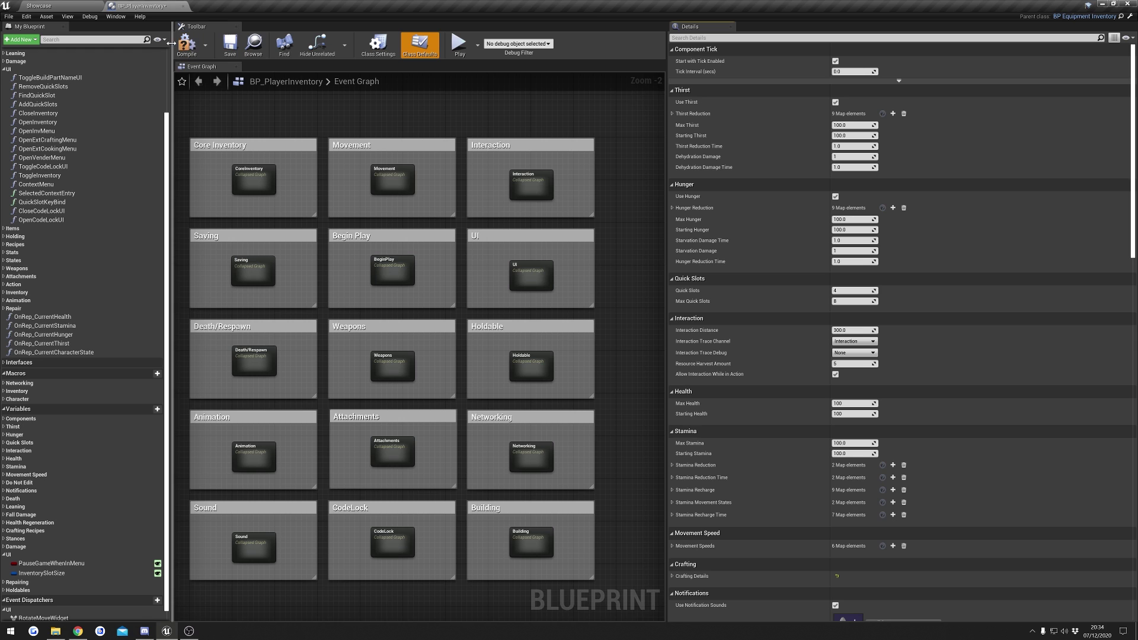
pyautogui.click(39, 7)
pyautogui.doubleClick(639, 370)
pyautogui.hotkey('ctrl', 'a')
pyautogui.write('Charac')
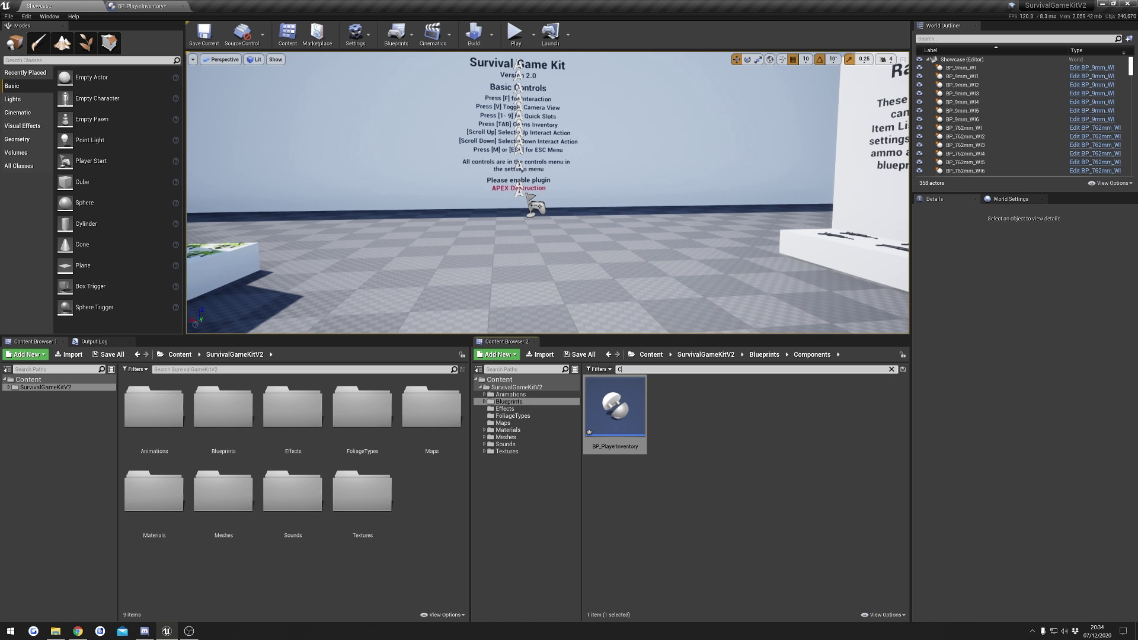
pyautogui.doubleClick(615, 409)
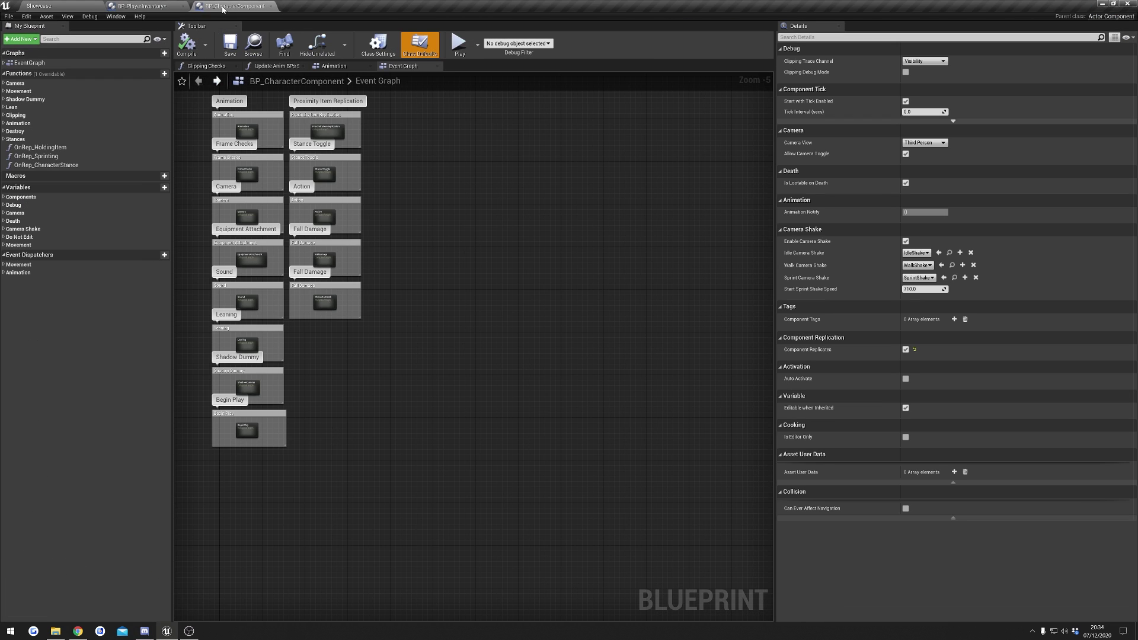
# Examine the BP_CharacterComponent event graph and the options for its Clipping Trace Channel
pyautogui.moveTo(585, 179); pyautogui.dragTo(585, 259, button='right')
pyautogui.scroll(2, 584, 259)
pyautogui.scroll(-1, 584, 259)
pyautogui.moveTo(670, 290); pyautogui.dragTo(639, 241, button='right')
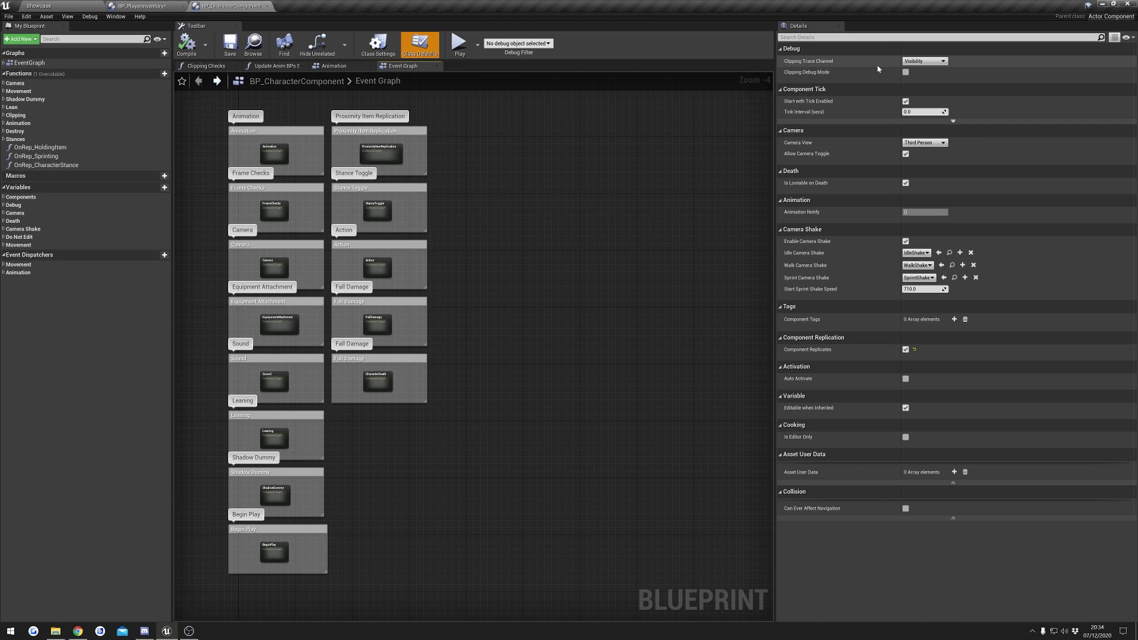
pyautogui.click(942, 62)
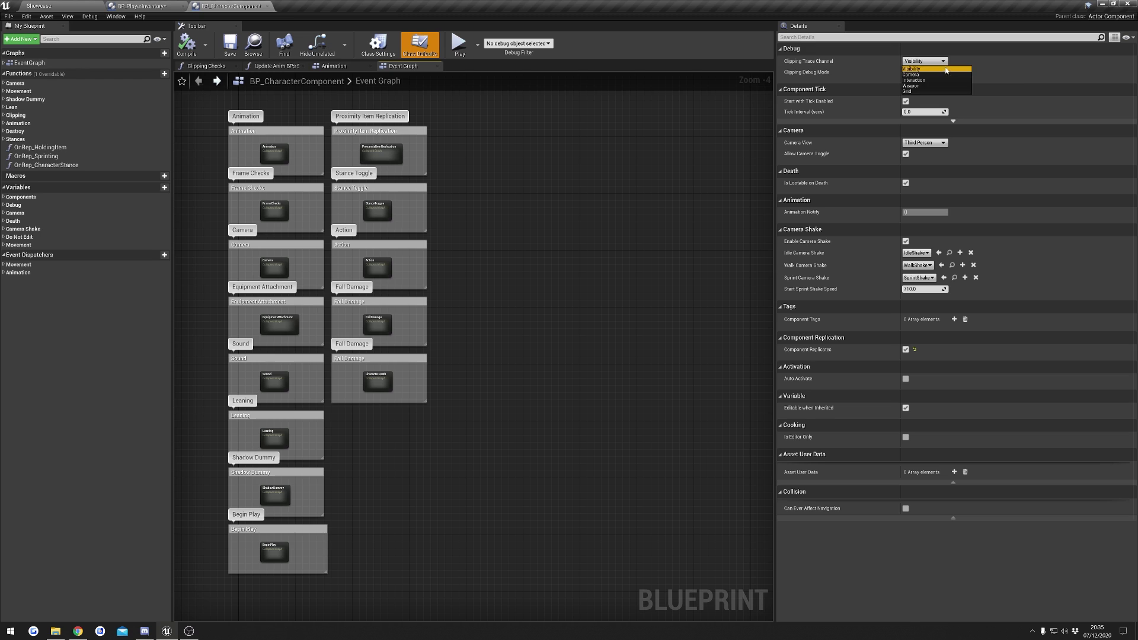
pyautogui.click(933, 74)
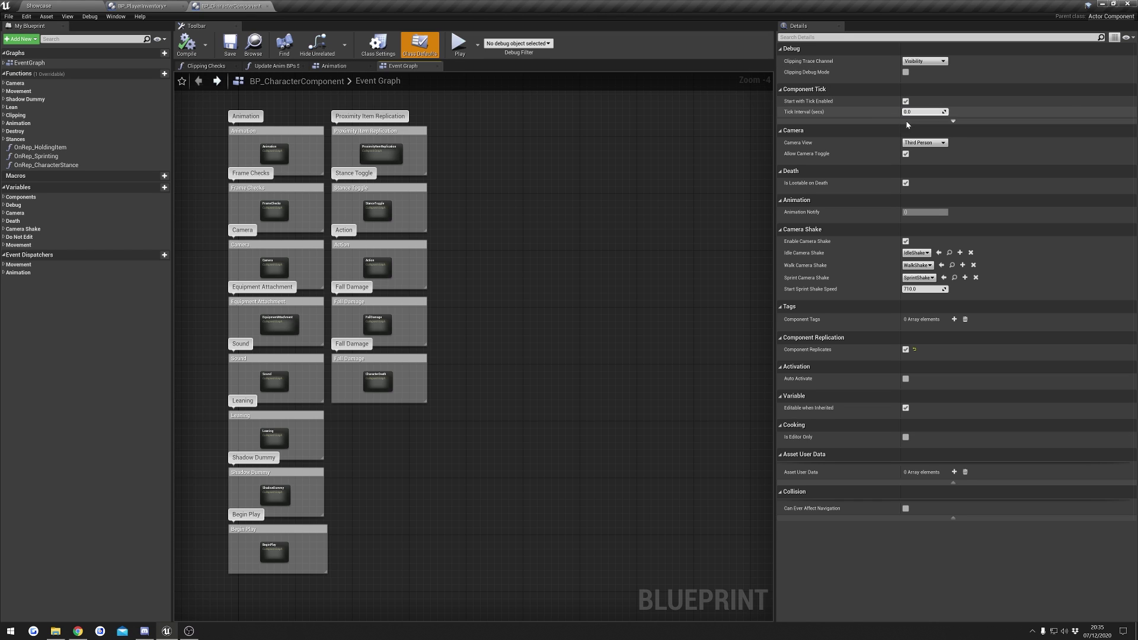
# Examine the starting Camera View options and the Enable Camera Shake setting of the character component
pyautogui.click(934, 144)
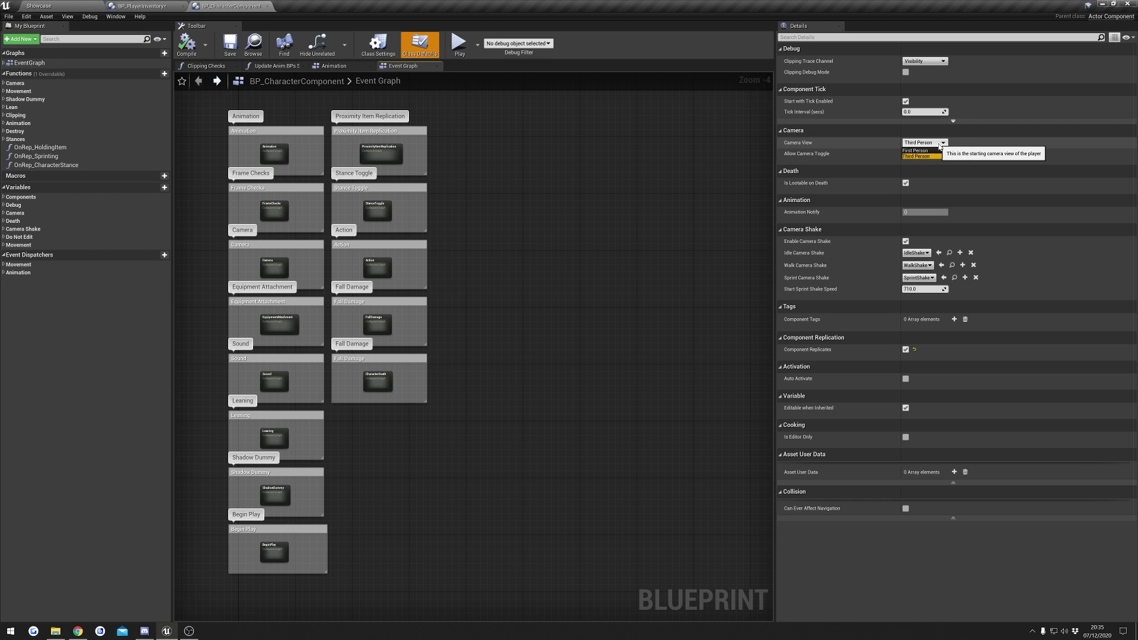
pyautogui.click(941, 143)
pyautogui.click(941, 144)
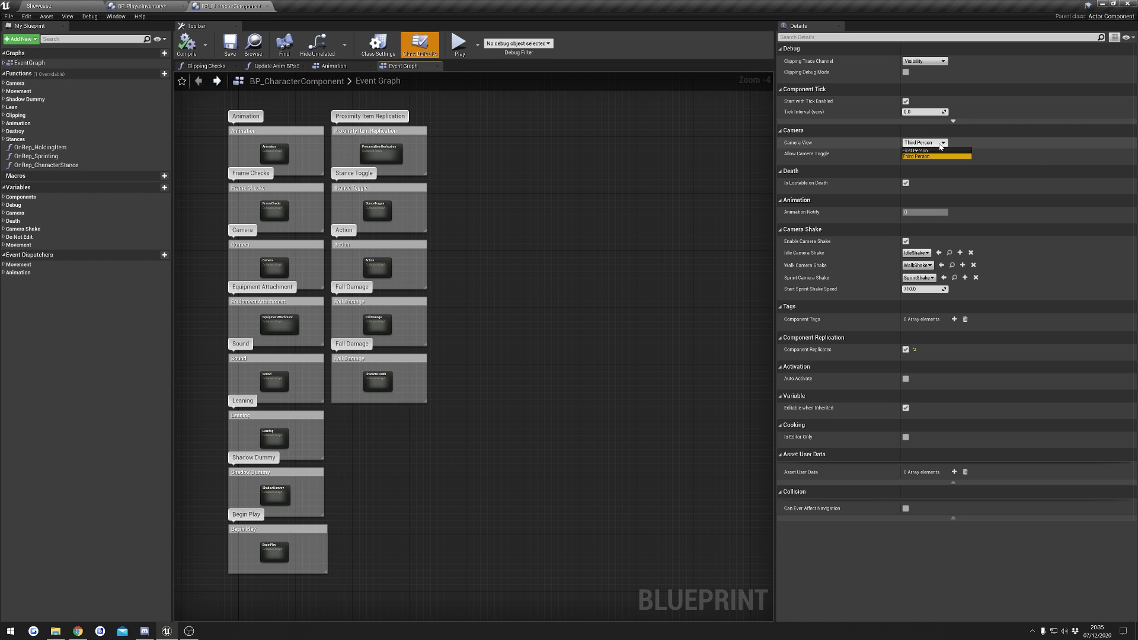
pyautogui.click(944, 144)
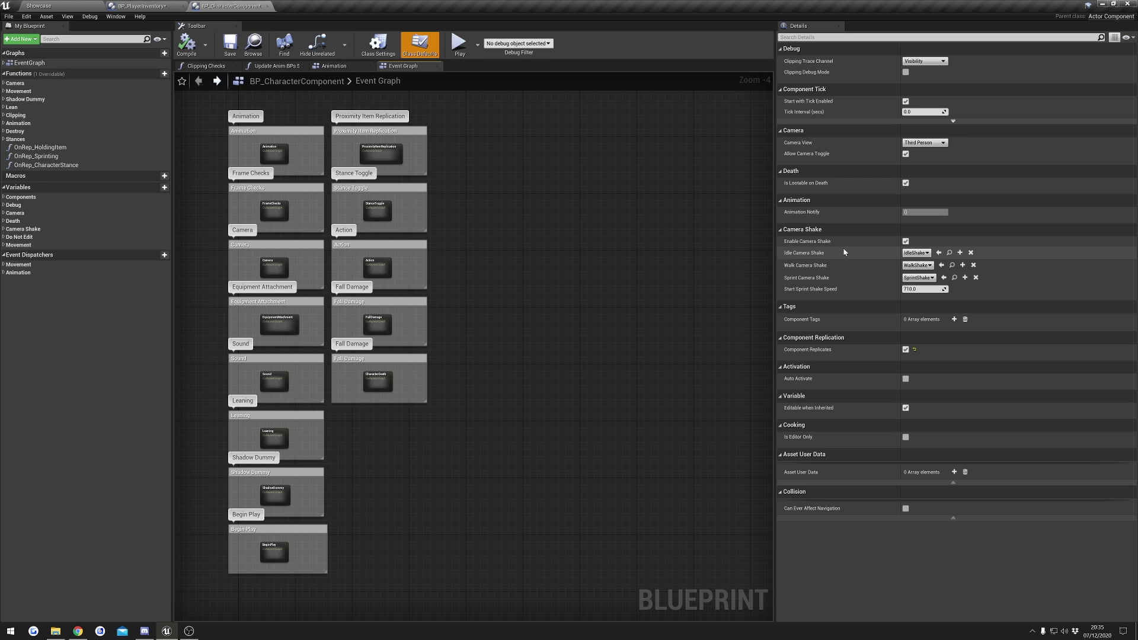
pyautogui.click(905, 242)
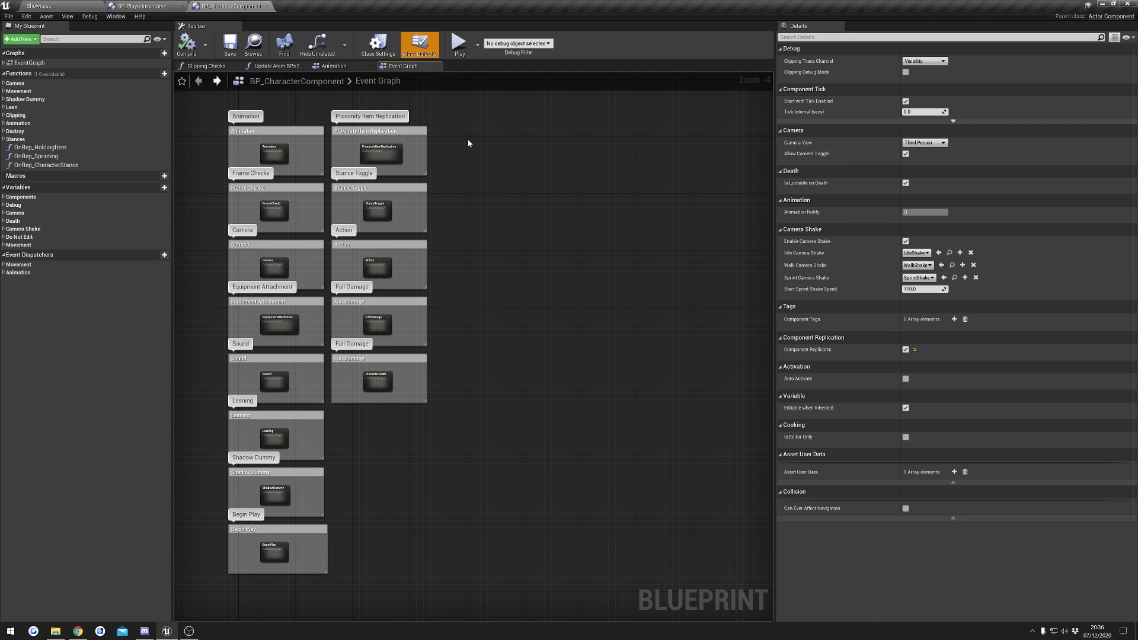
# Return to BP_PlayerInventory and review its class defaults from Stamina down to Holdables
pyautogui.click(142, 6)
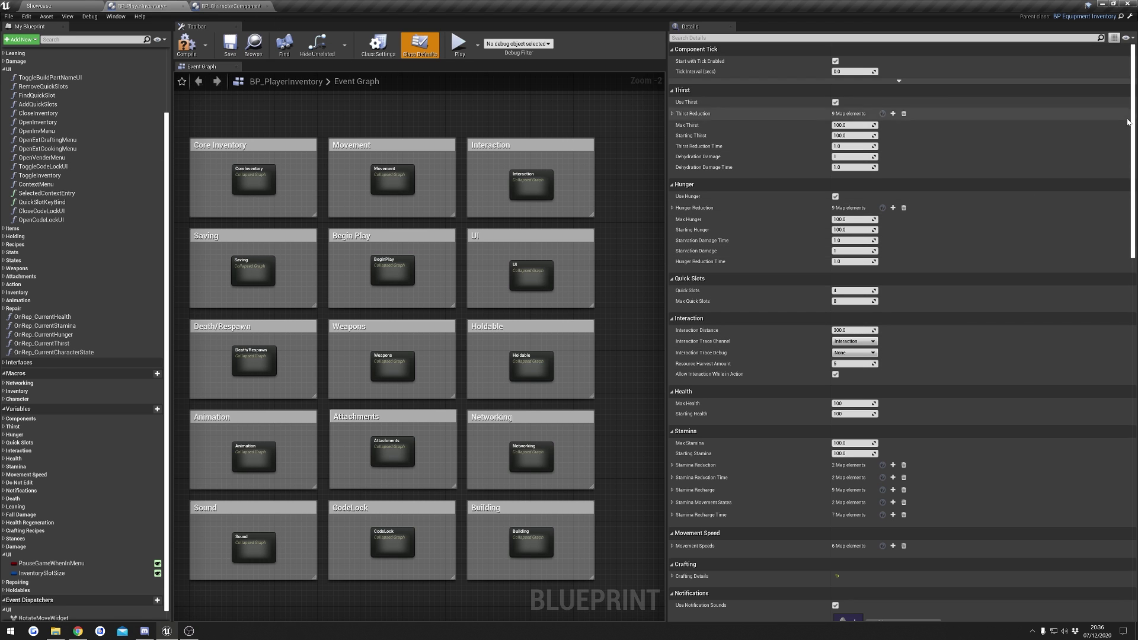
pyautogui.moveTo(1132, 114); pyautogui.dragTo(1133, 263)
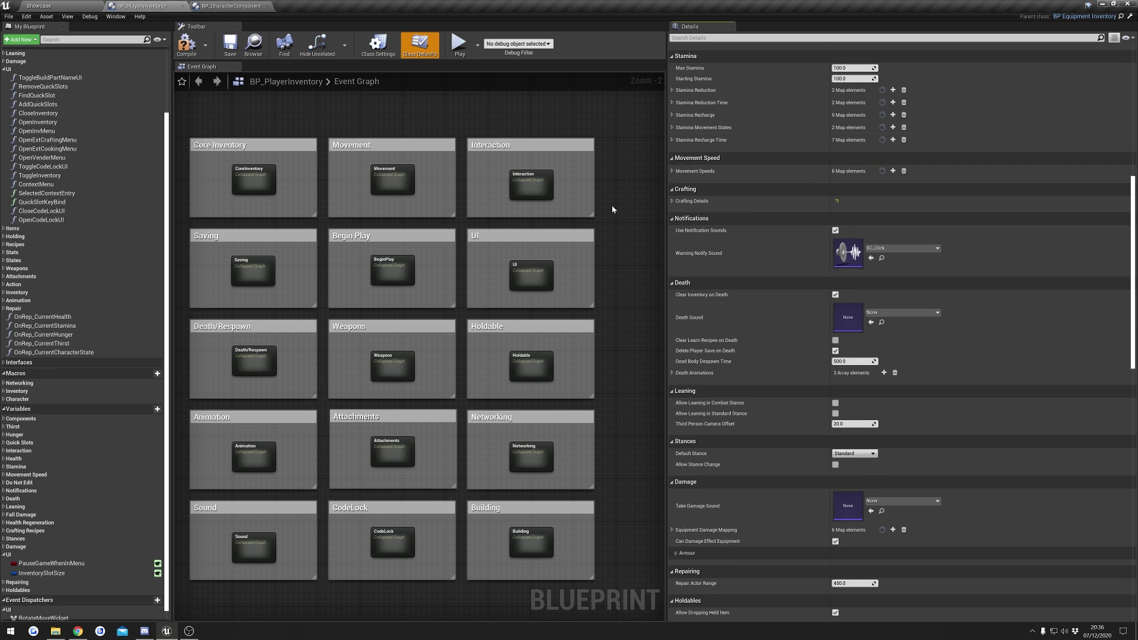